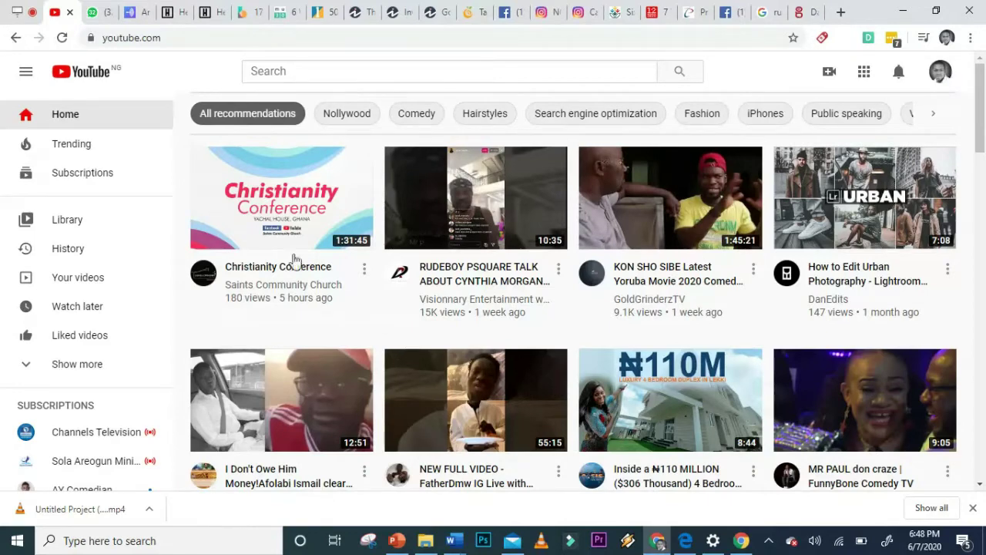
click(74, 150)
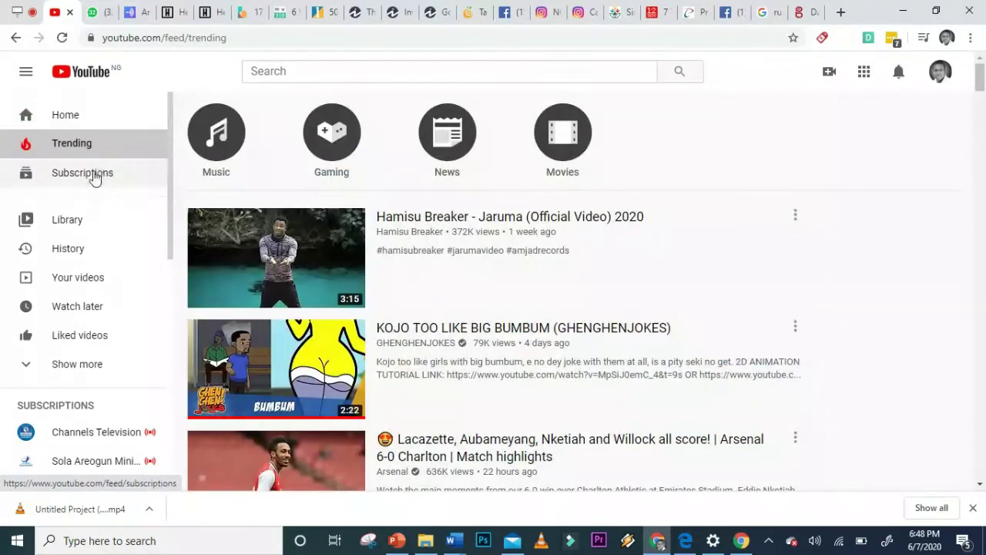
click(93, 174)
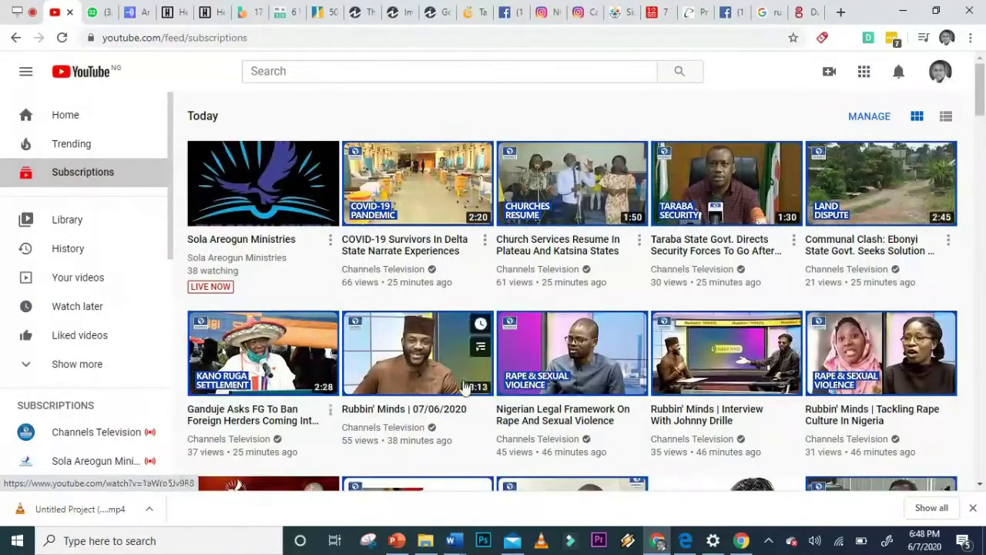
scroll(470, 377, down, 2)
scroll(470, 377, up, 2)
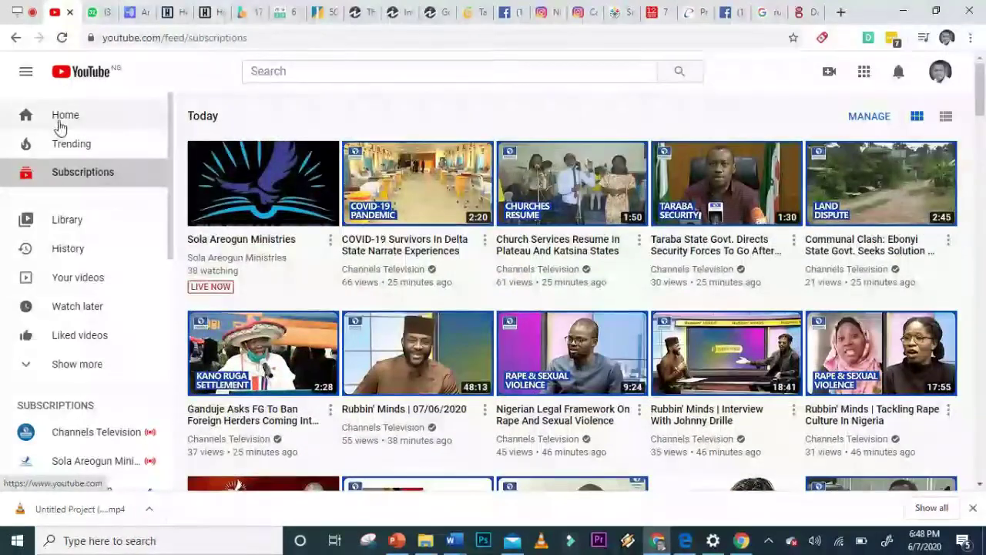
click(66, 119)
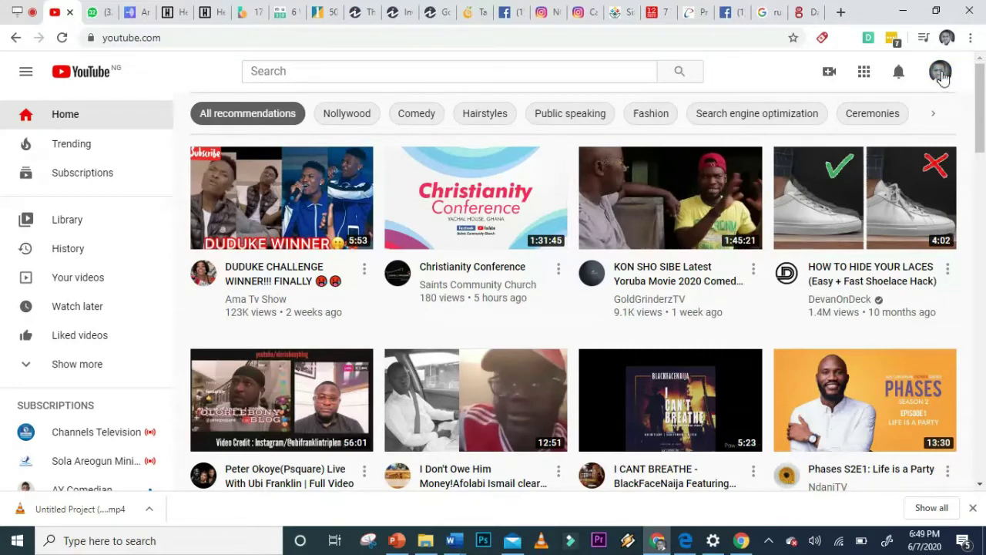
- Open your channel page in a new tab from the account menu
right_click(941, 77)
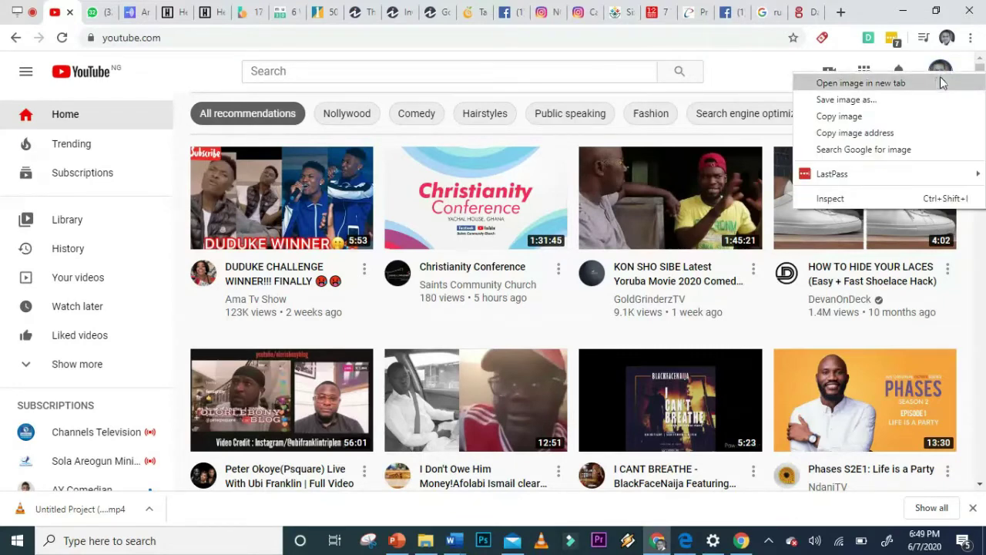
key(Escape)
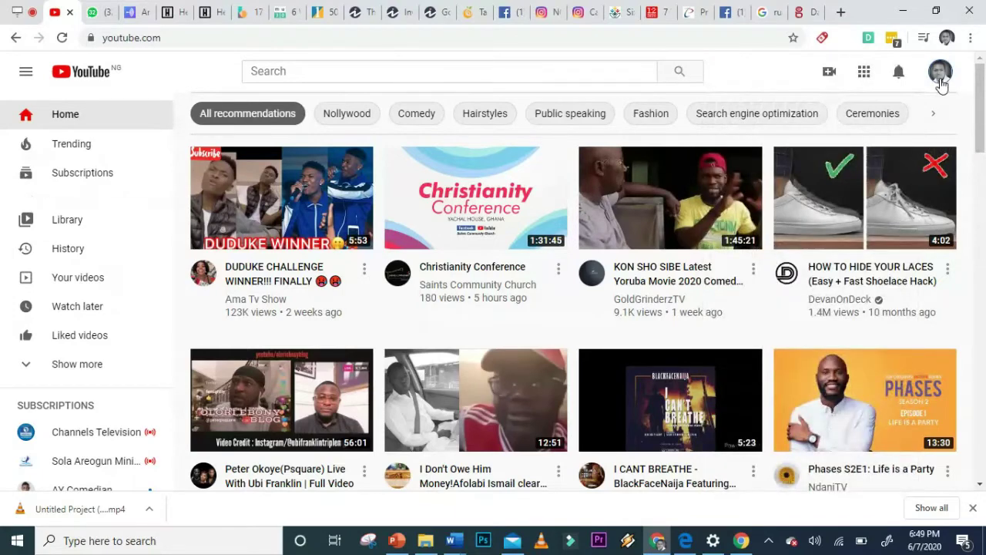
click(940, 81)
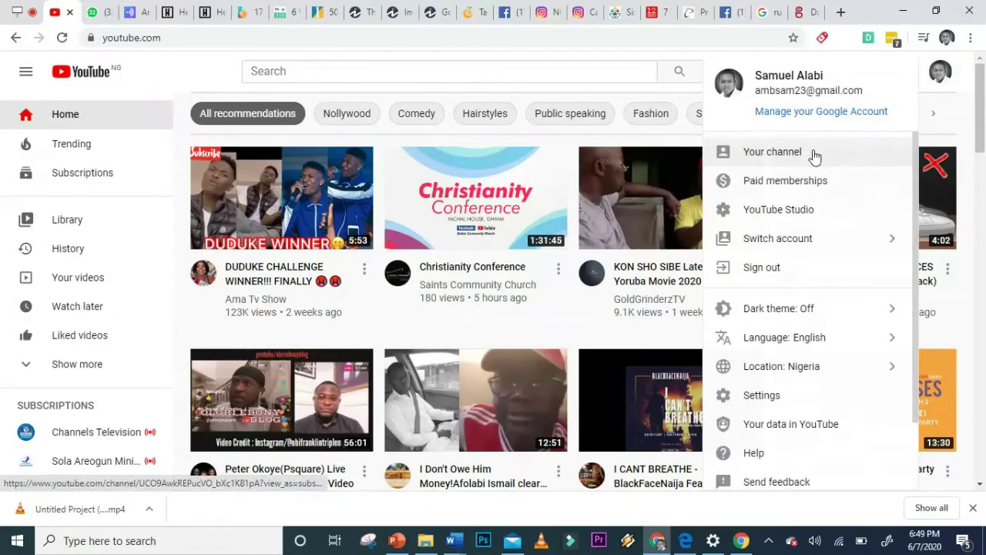
right_click(815, 156)
click(826, 164)
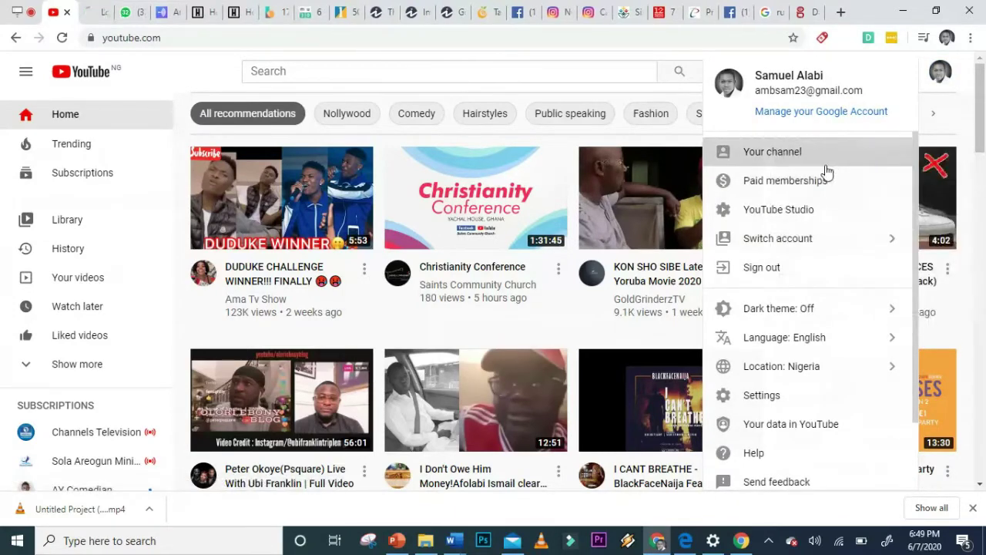
click(659, 43)
click(953, 132)
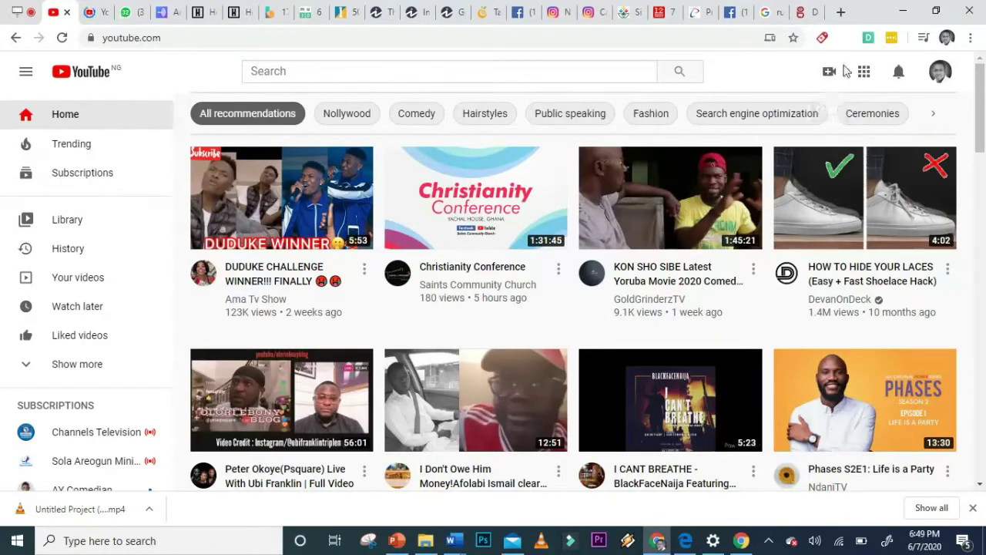
- Look over the channel page, then return to the home feed tab
click(94, 16)
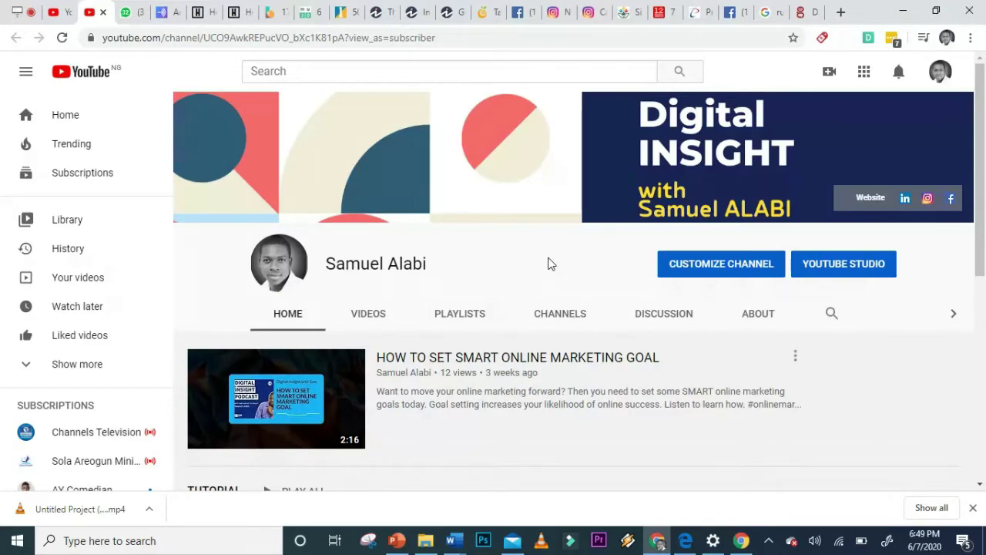
scroll(666, 247, down, 8)
scroll(666, 246, up, 8)
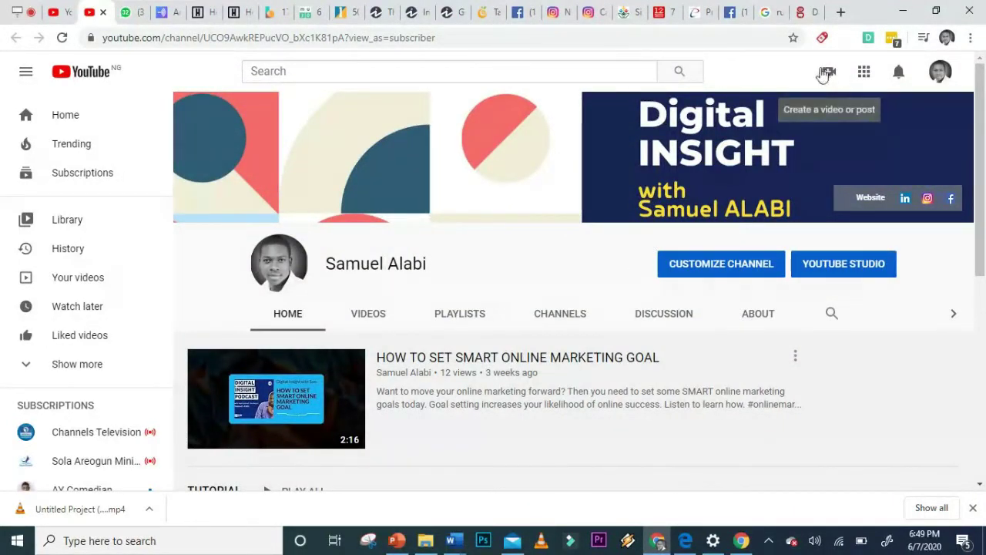
click(81, 72)
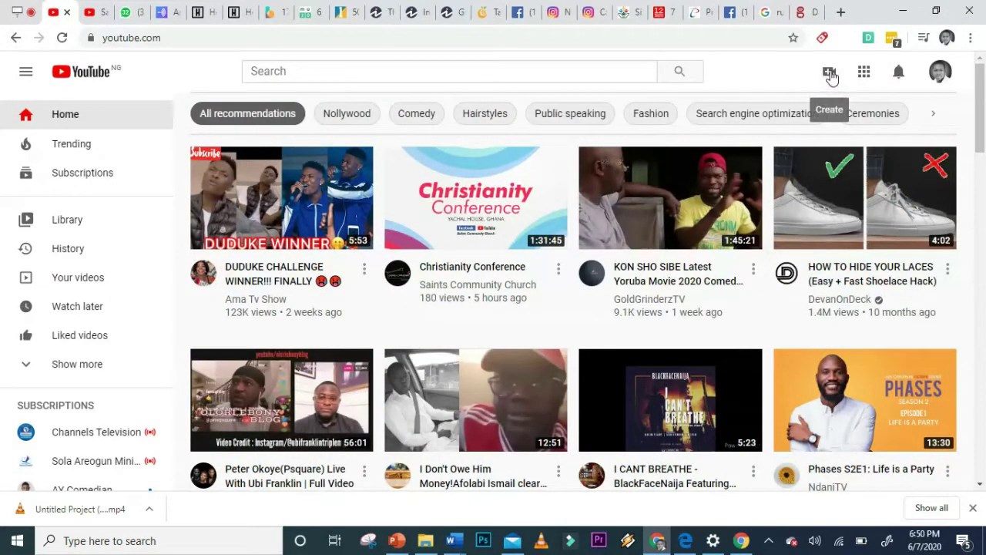
- Choose Upload video from the Create menu to open the Upload videos dialog
click(830, 78)
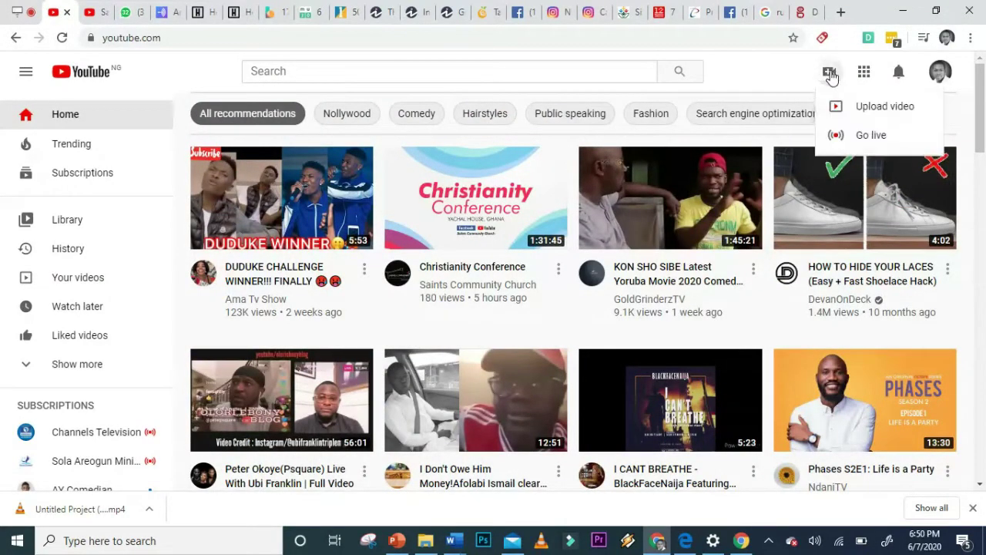
click(886, 113)
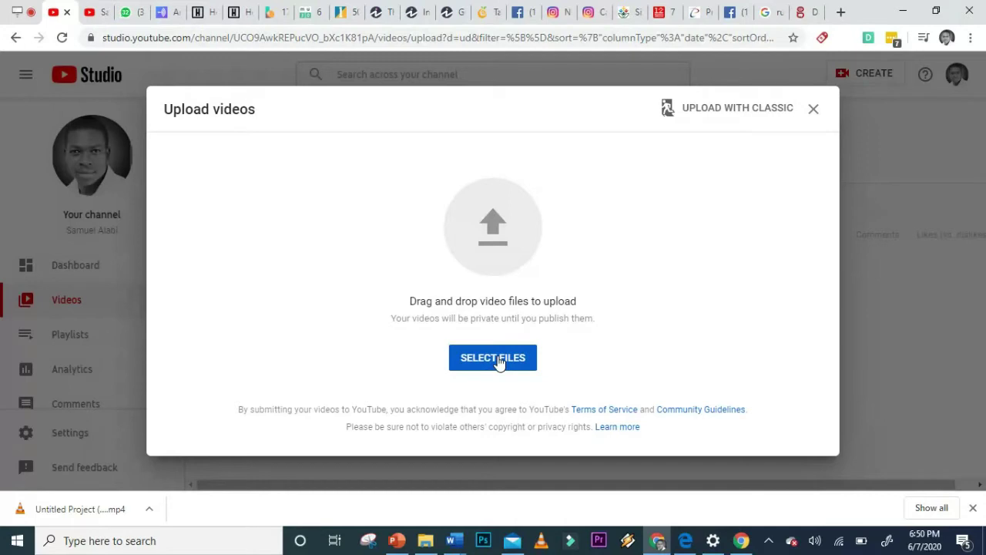
- Show the downloaded video in its folder and select the title heading in Word
click(151, 510)
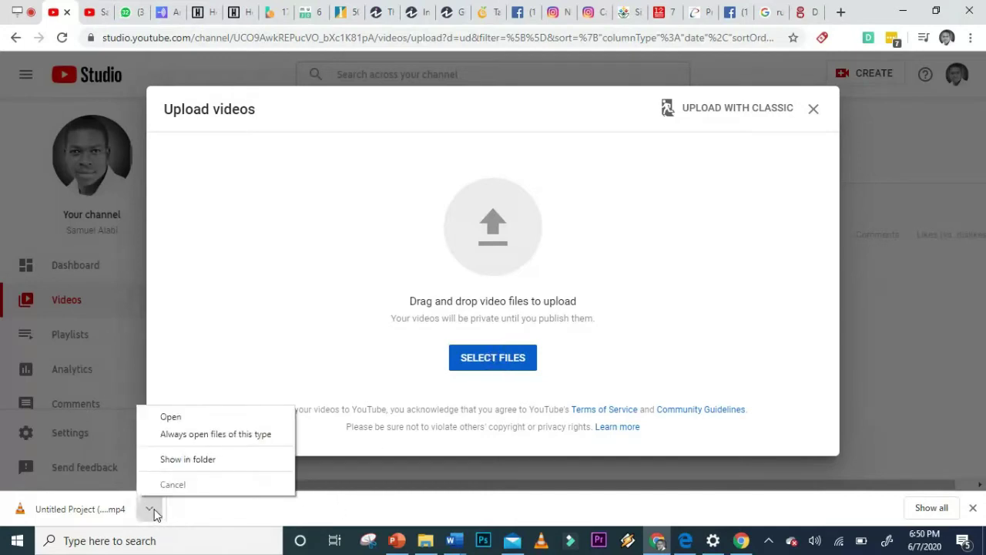
click(181, 466)
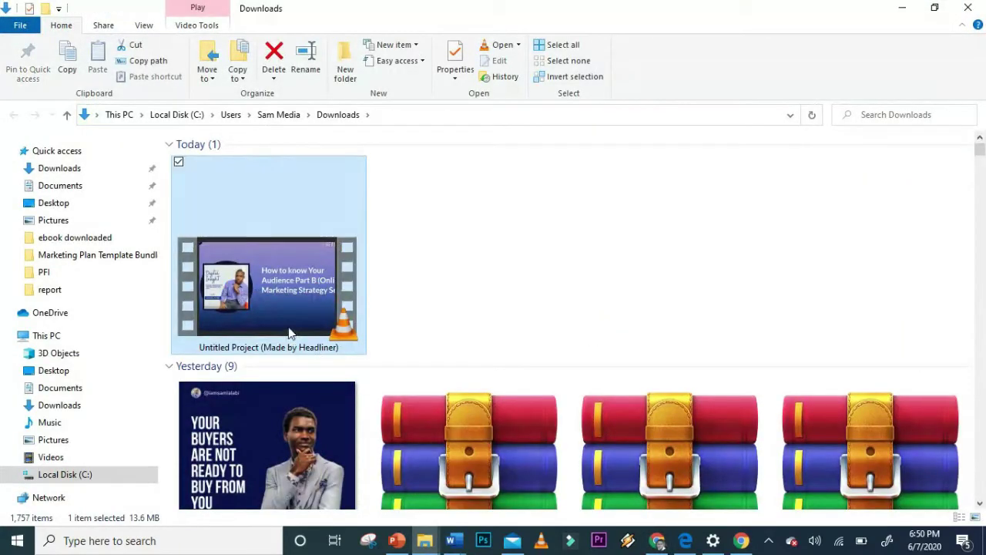
click(464, 544)
click(574, 497)
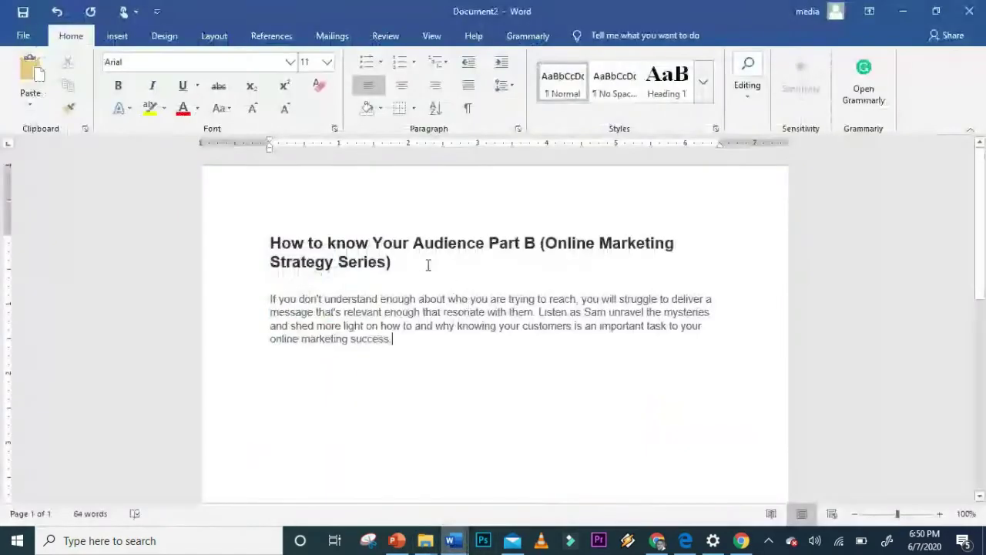
drag(394, 264, 261, 245)
key(ctrl+c)
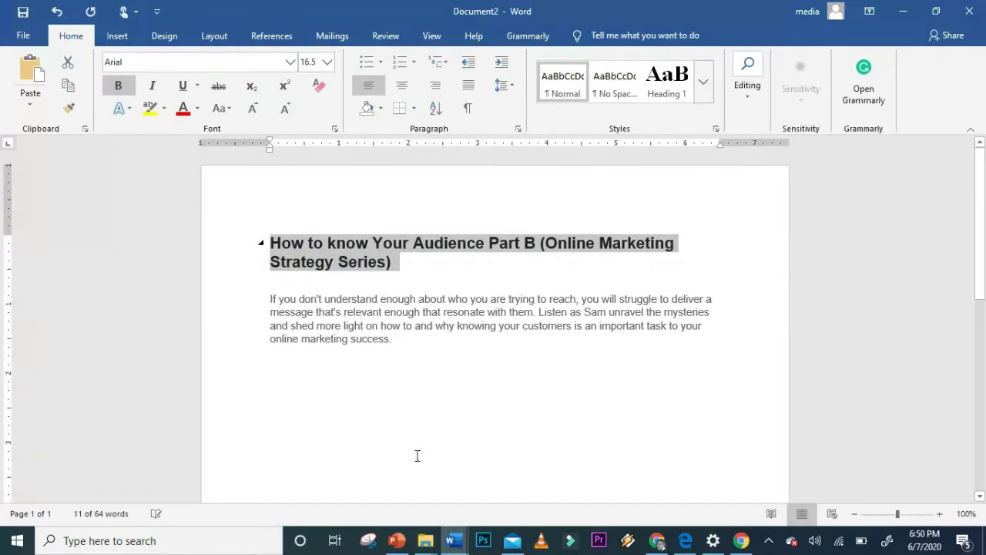
- Rename the file to the pasted title and drag it into the upload dialog
mouse_move(423, 541)
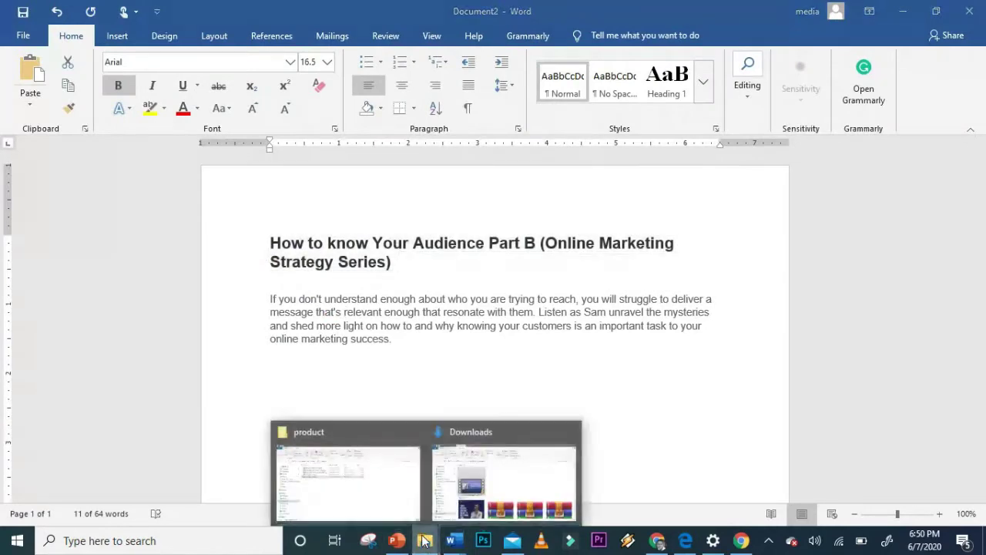
click(450, 481)
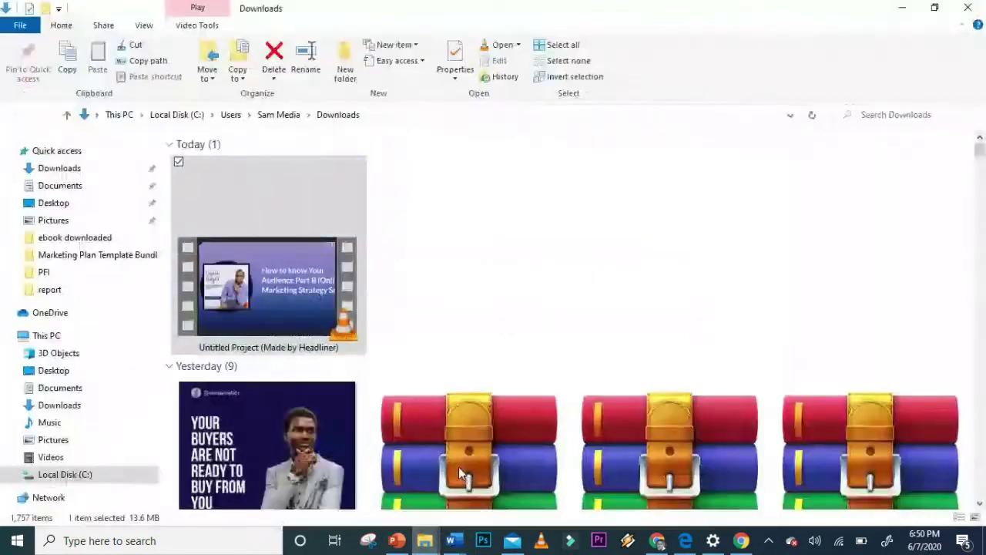
double_click(293, 347)
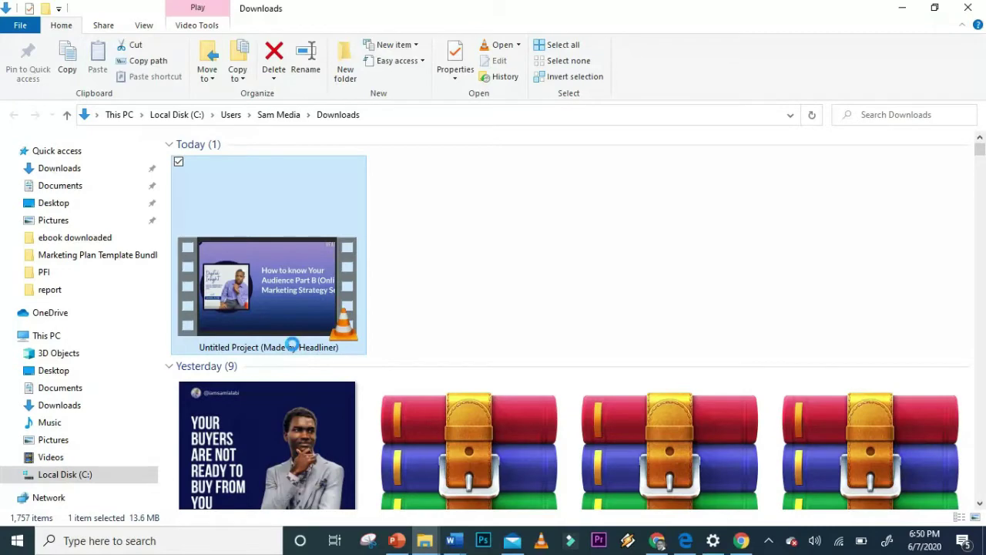
right_click(292, 347)
click(224, 494)
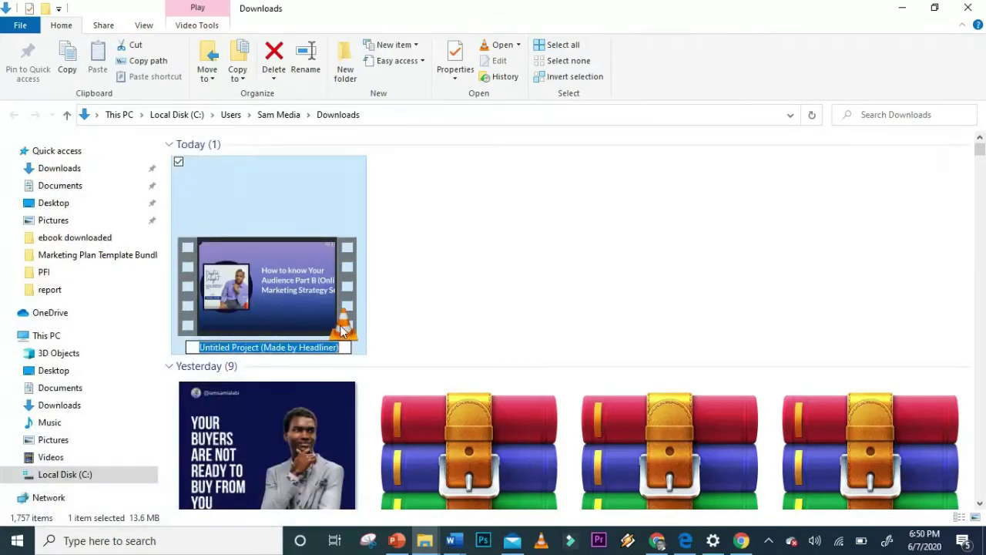
key(ctrl+v)
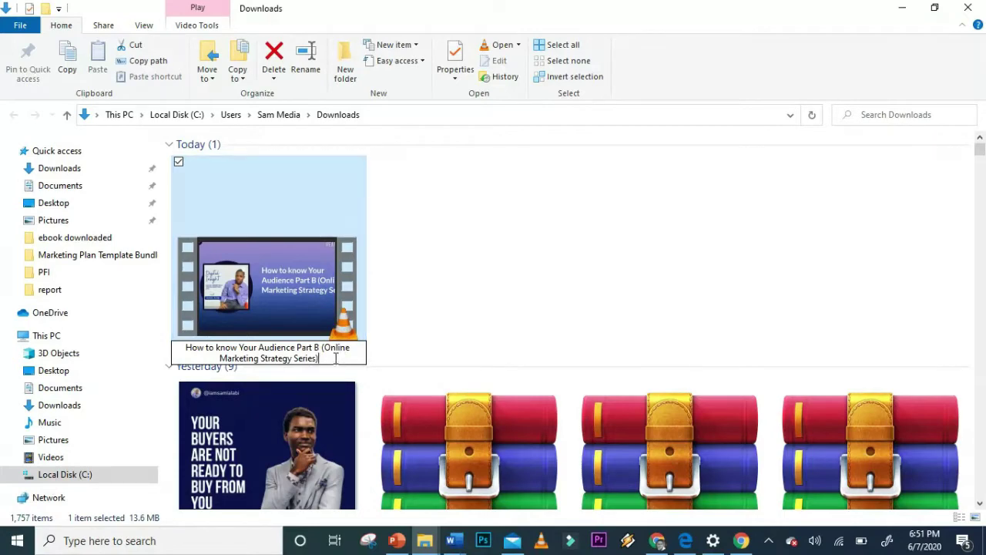
key(Return)
drag(292, 226, 498, 260)
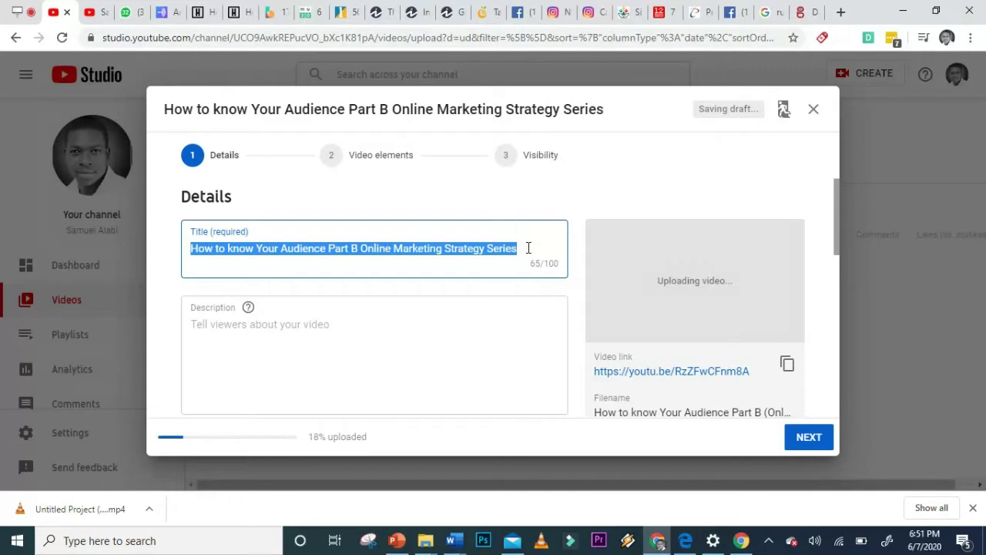
- Put '(' before 'Online' and ')' at the end of the video title
click(504, 337)
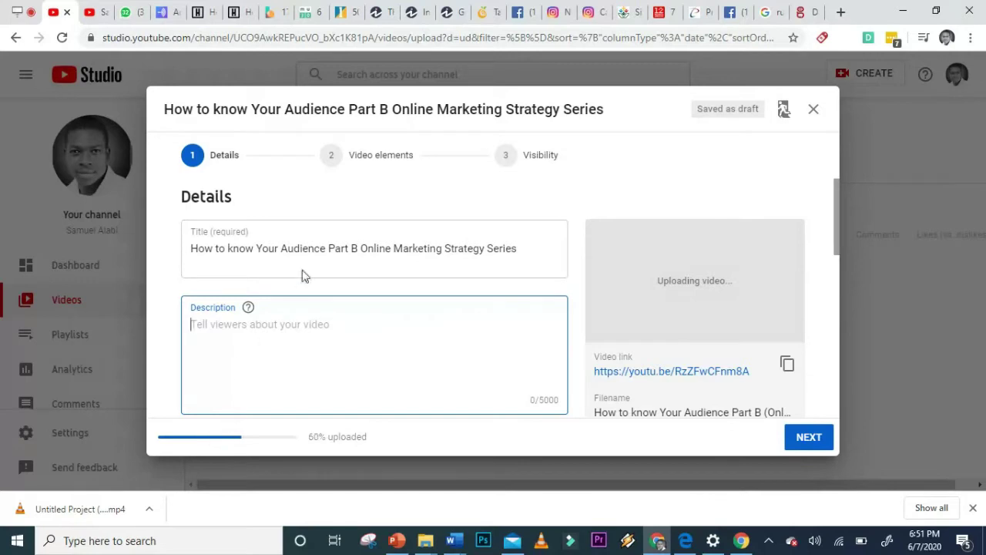
scroll(384, 329, down, 2)
scroll(384, 330, up, 3)
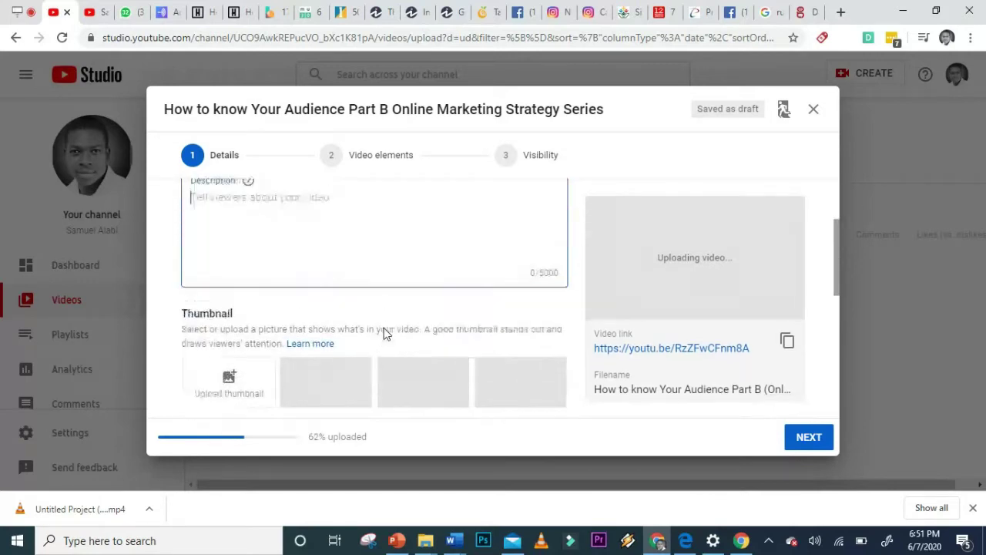
click(393, 252)
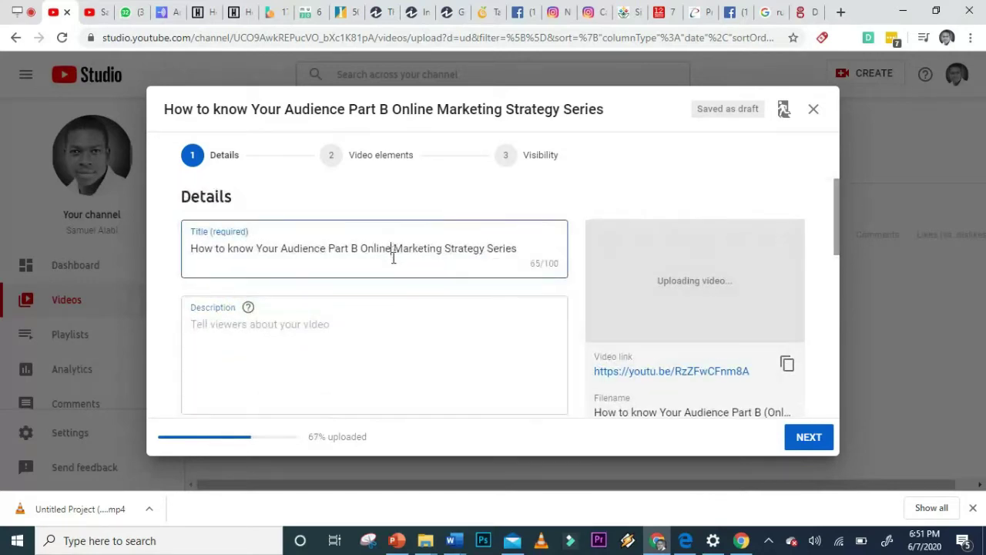
drag(518, 248, 362, 248)
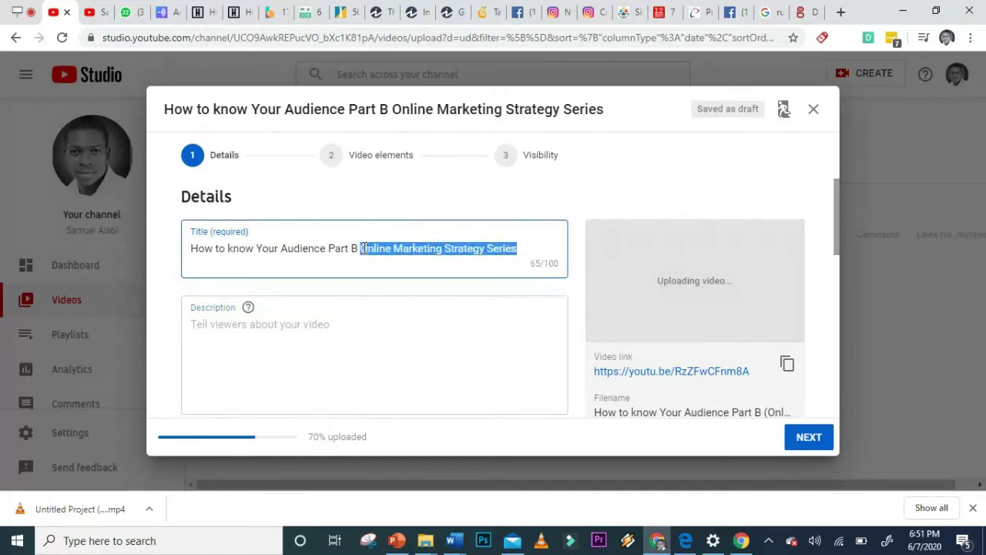
click(362, 248)
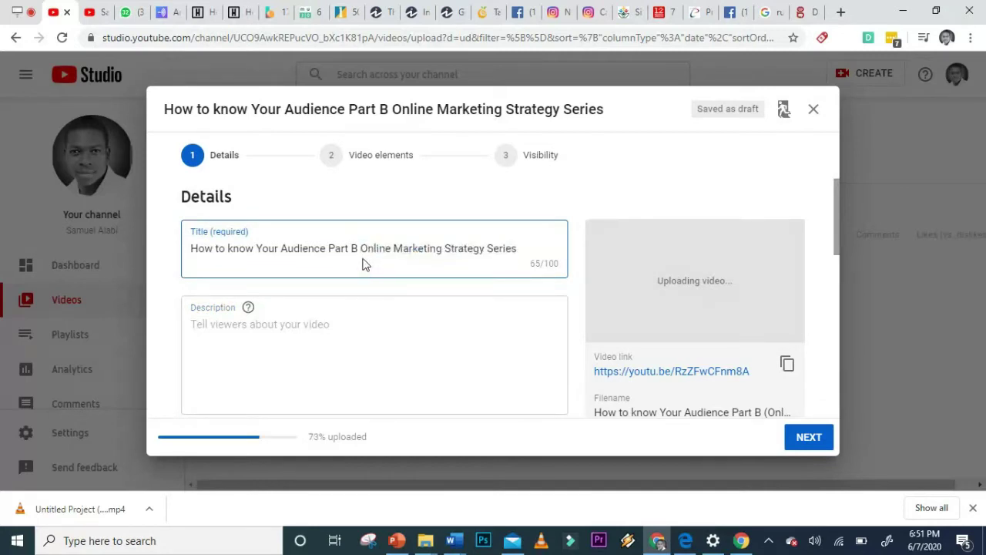
text(()
click(523, 249)
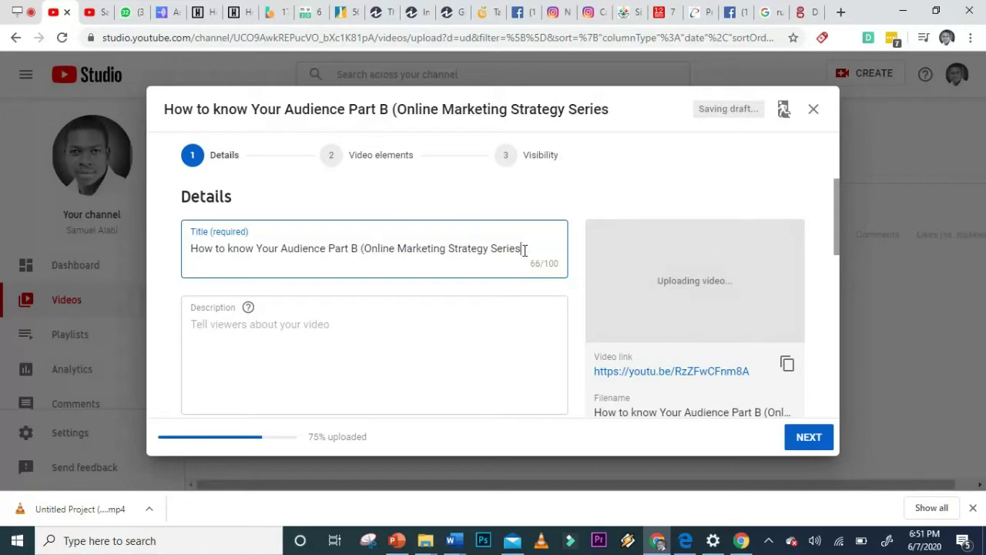
text())
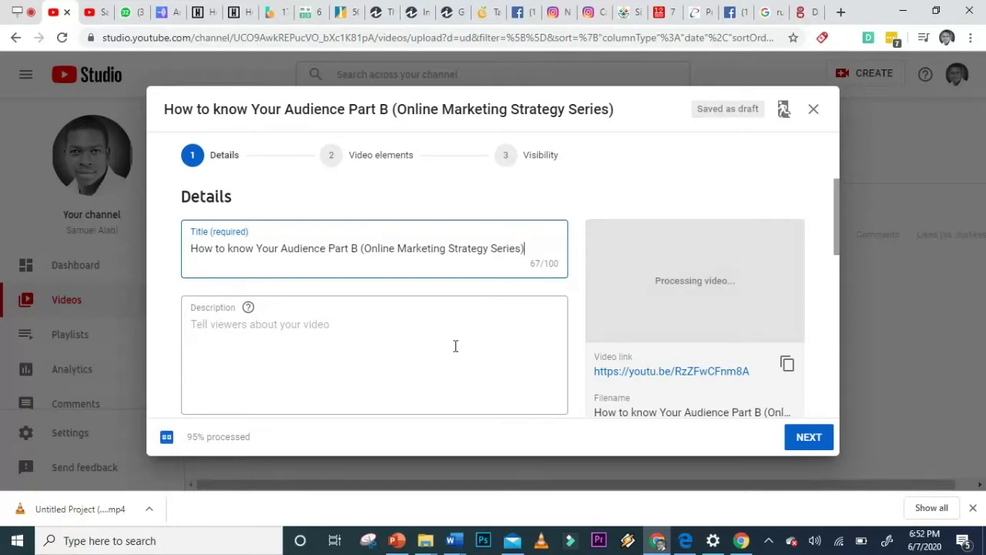
- Copy the description paragraph from the Word document
click(444, 340)
click(396, 248)
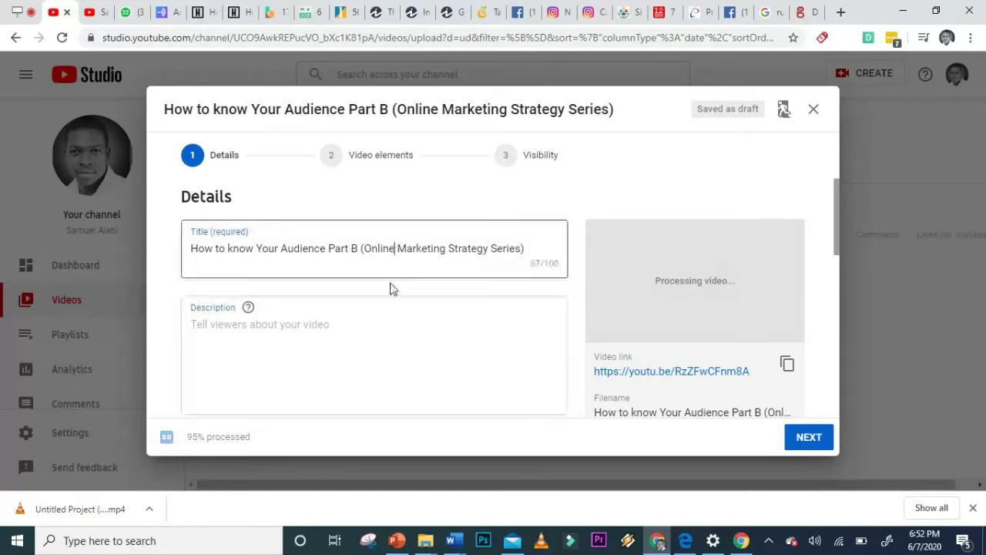
click(403, 326)
click(455, 541)
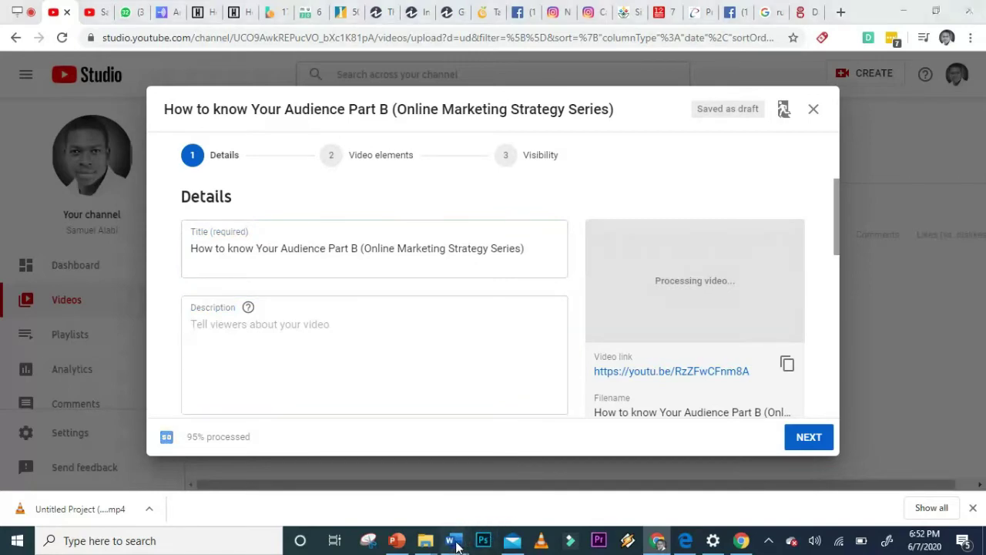
click(573, 495)
drag(412, 347, 267, 299)
key(ctrl+c)
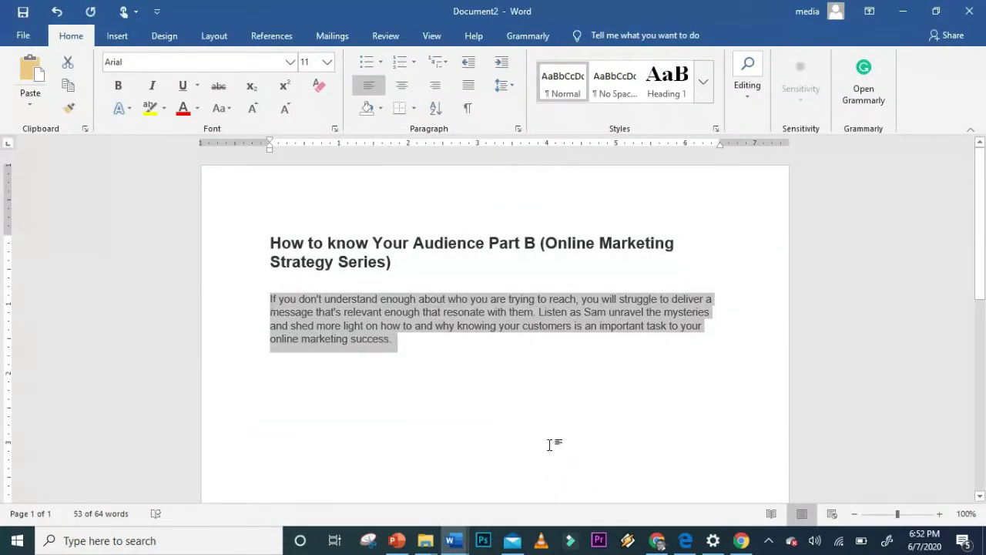
- Paste it into the Description field and break it into two paragraphs before 'Listen'
click(657, 541)
click(388, 342)
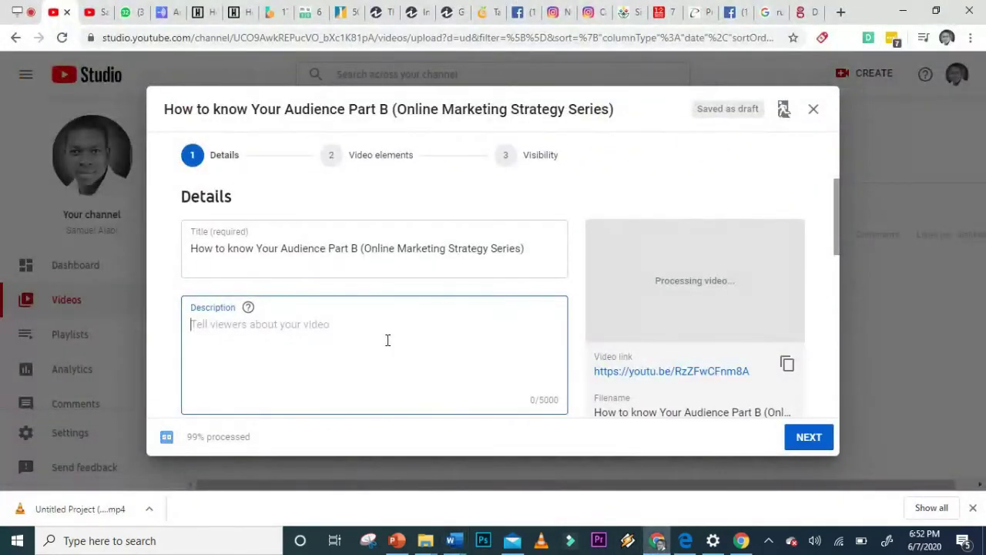
key(ctrl+v)
click(220, 359)
key(Return)
key(Return)
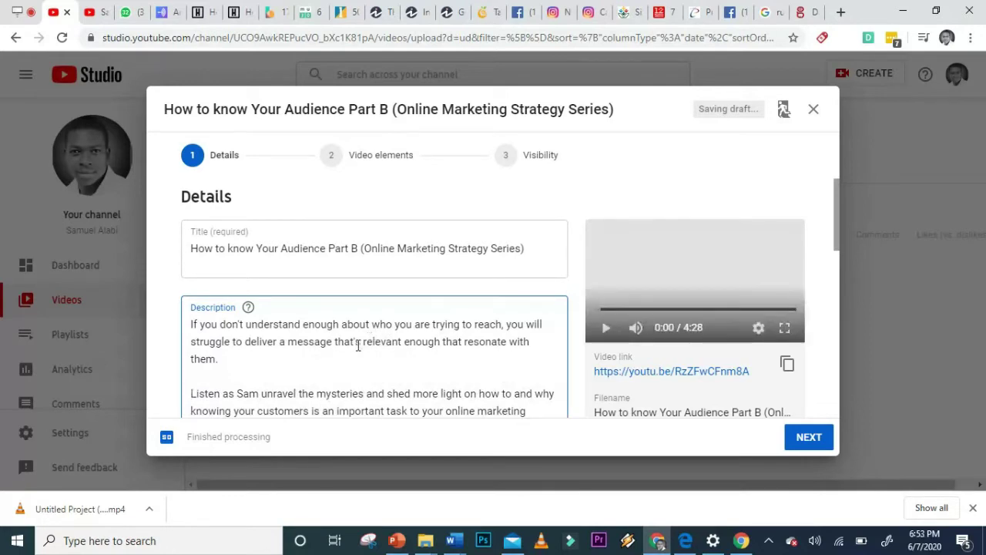
click(193, 324)
scroll(352, 347, down, 3)
scroll(383, 284, up, 2)
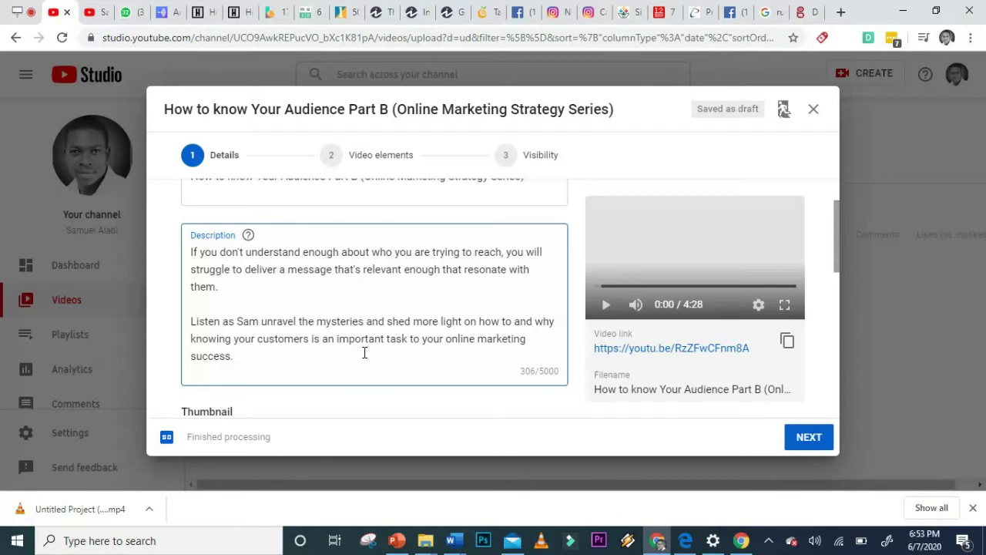
click(364, 352)
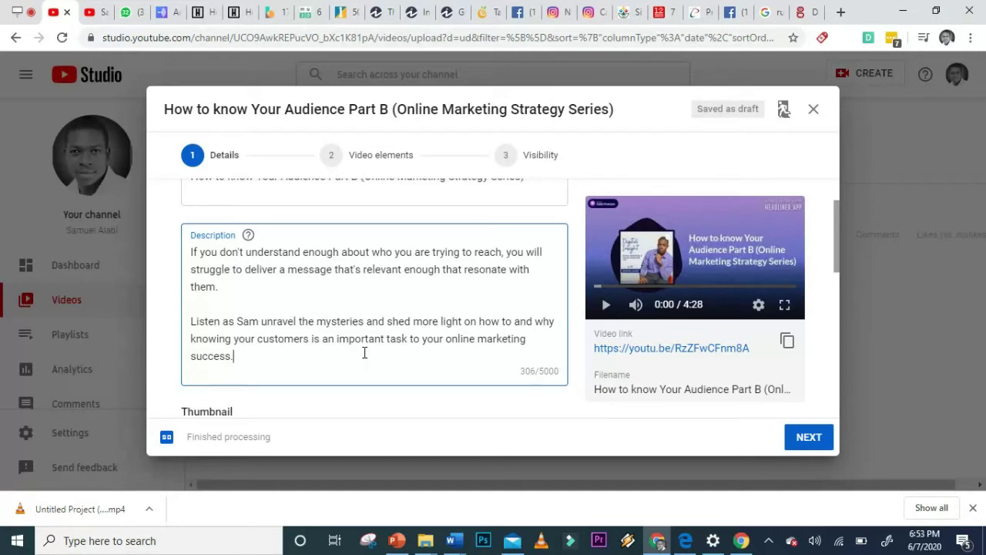
scroll(449, 304, up, 1)
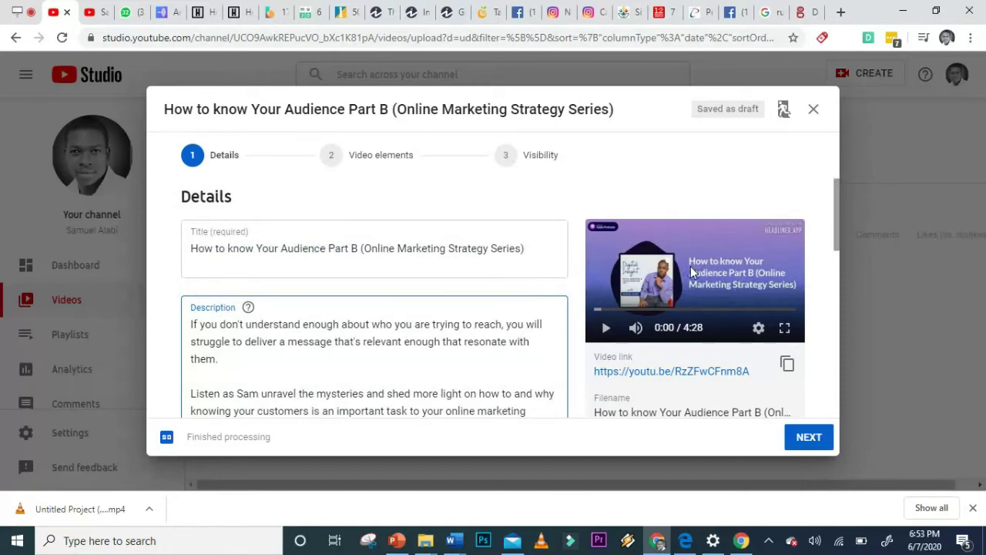
scroll(692, 265, down, 2)
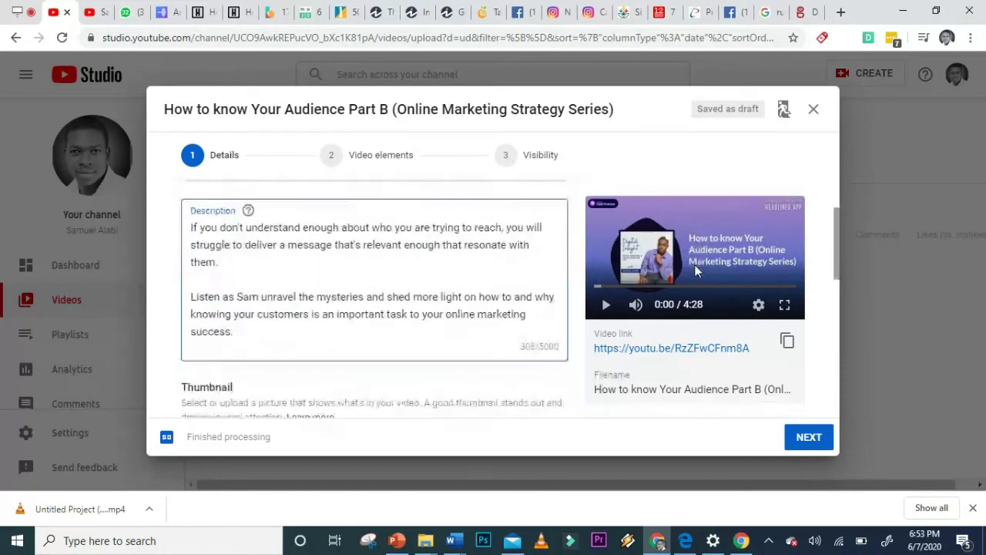
scroll(539, 358, down, 2)
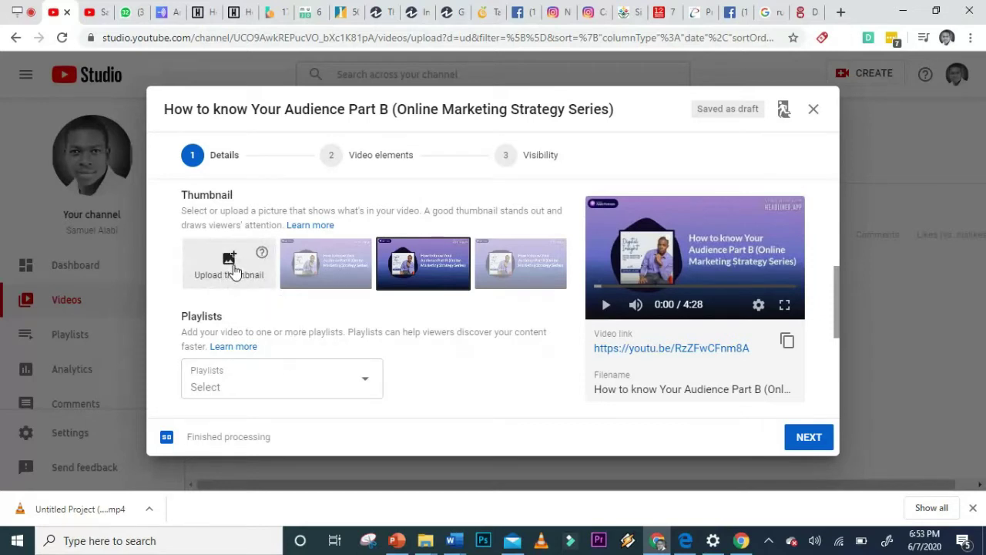
- Tick the 'Digital Insight with Sam Podcast' playlist and confirm with Done
scroll(254, 275, down, 1)
click(368, 318)
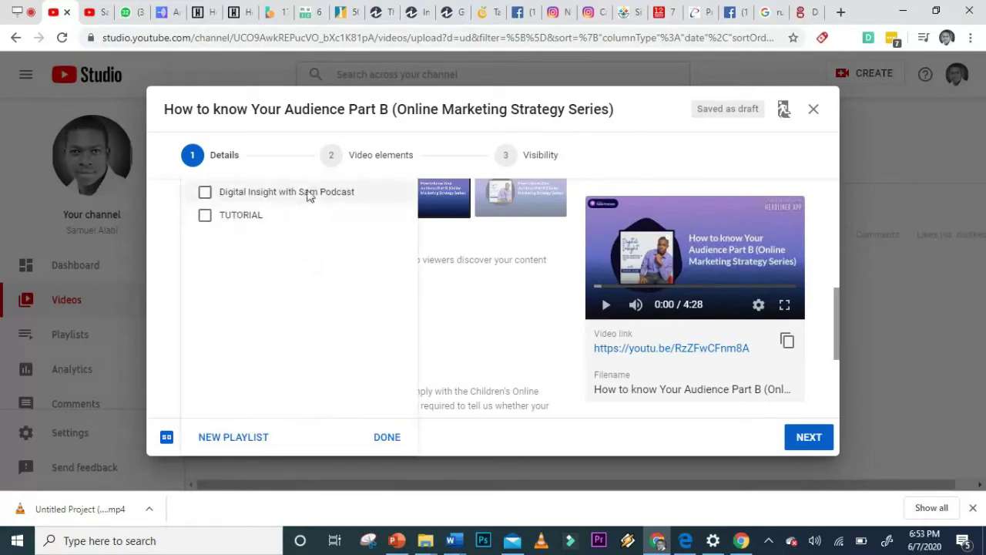
click(244, 198)
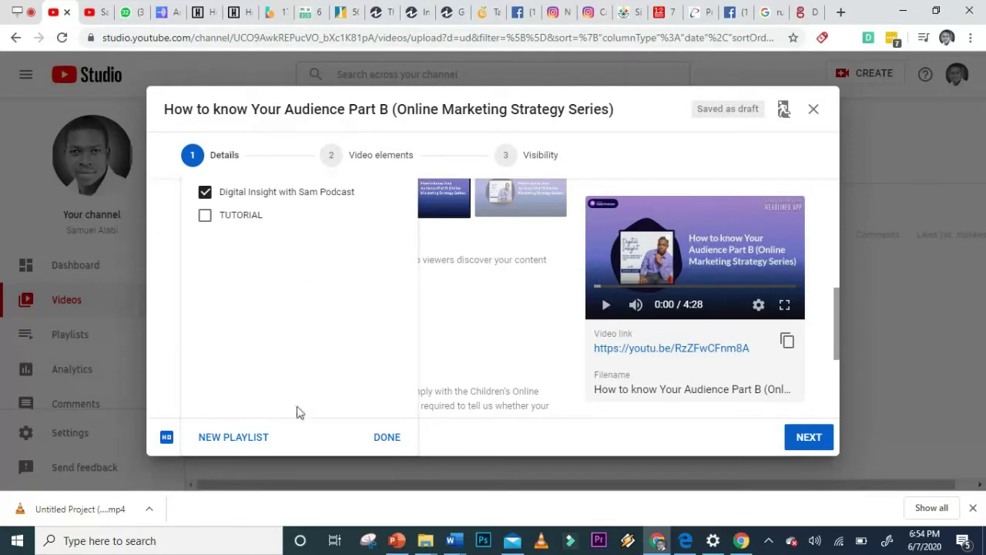
click(243, 442)
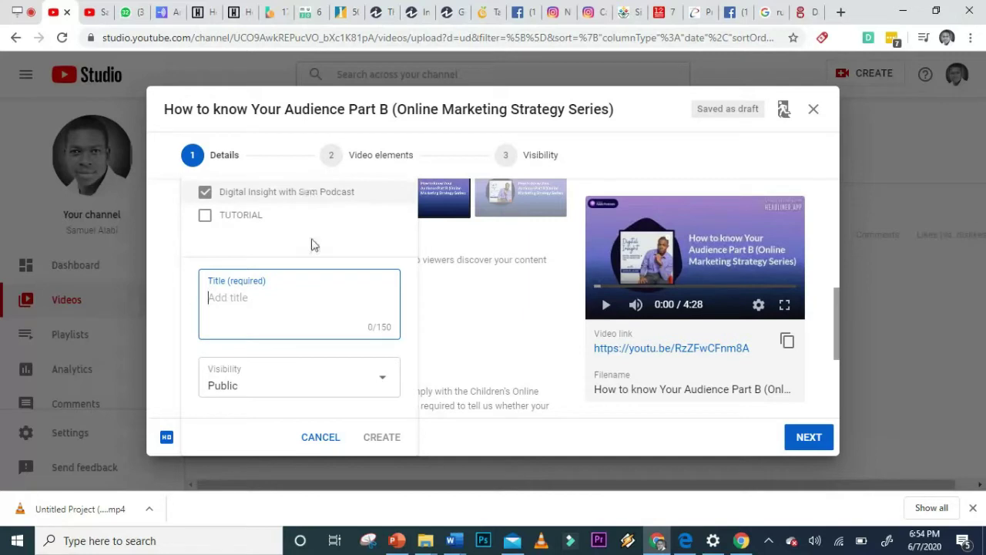
click(320, 439)
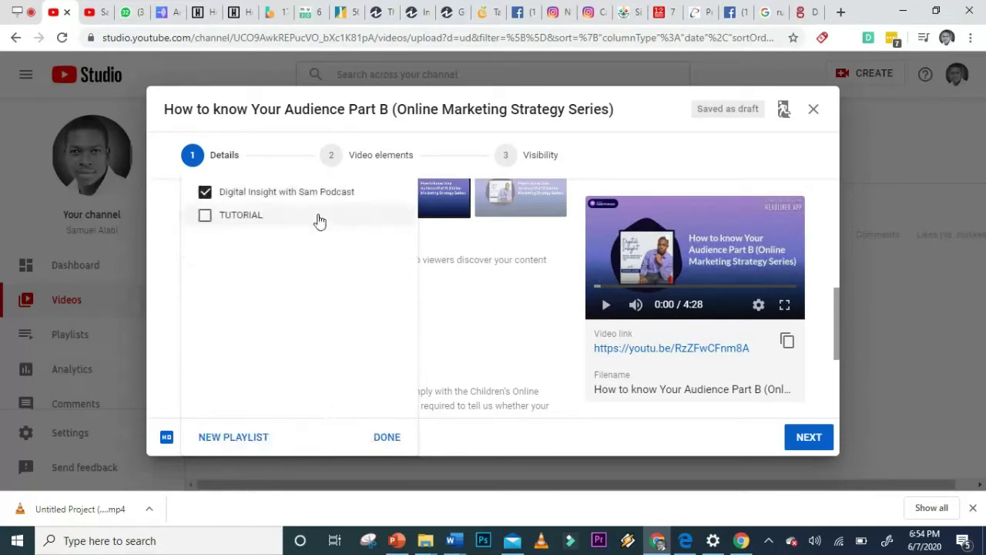
click(387, 438)
scroll(393, 331, down, 2)
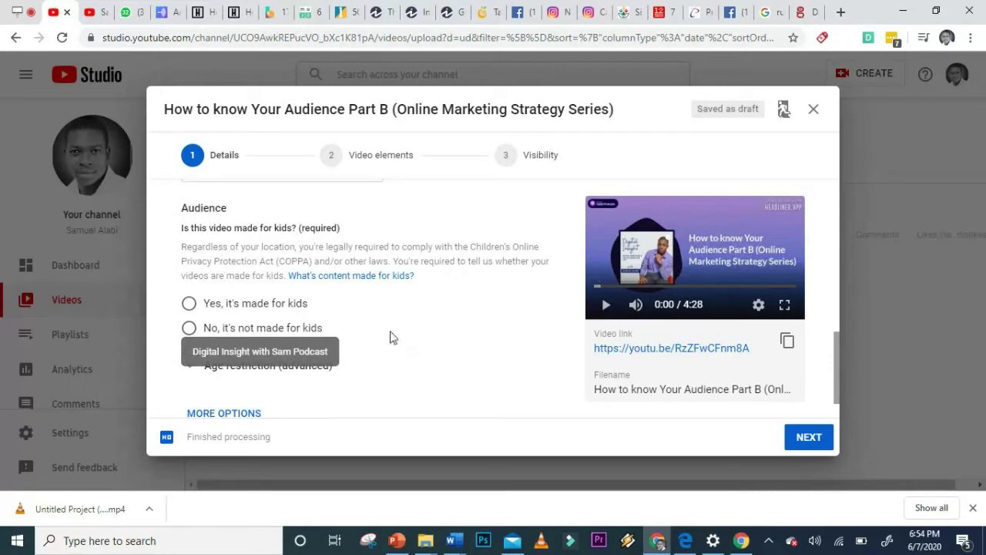
- Select 'No, it's not made for kids', expand Age restriction, and reveal more options
click(189, 328)
scroll(269, 346, down, 1)
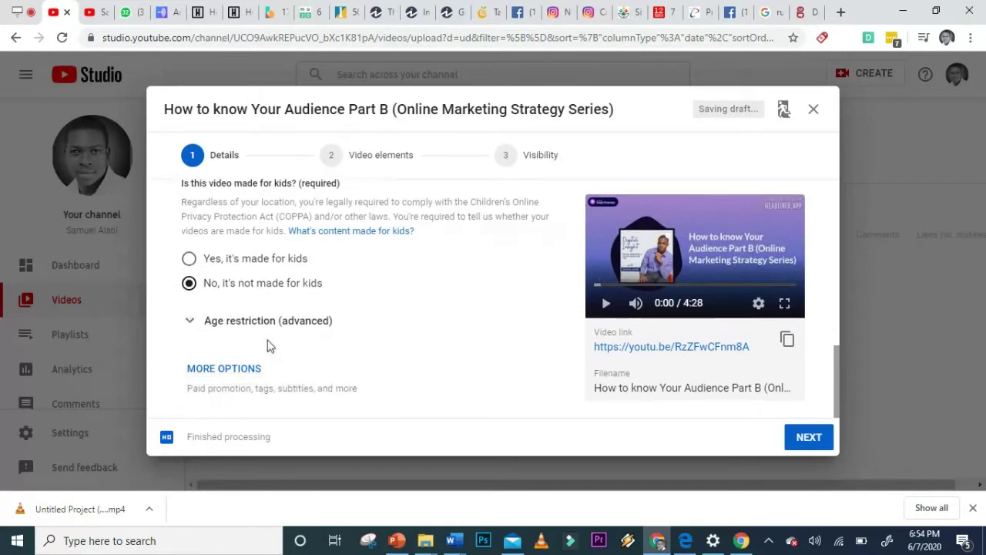
click(259, 322)
scroll(286, 321, down, 2)
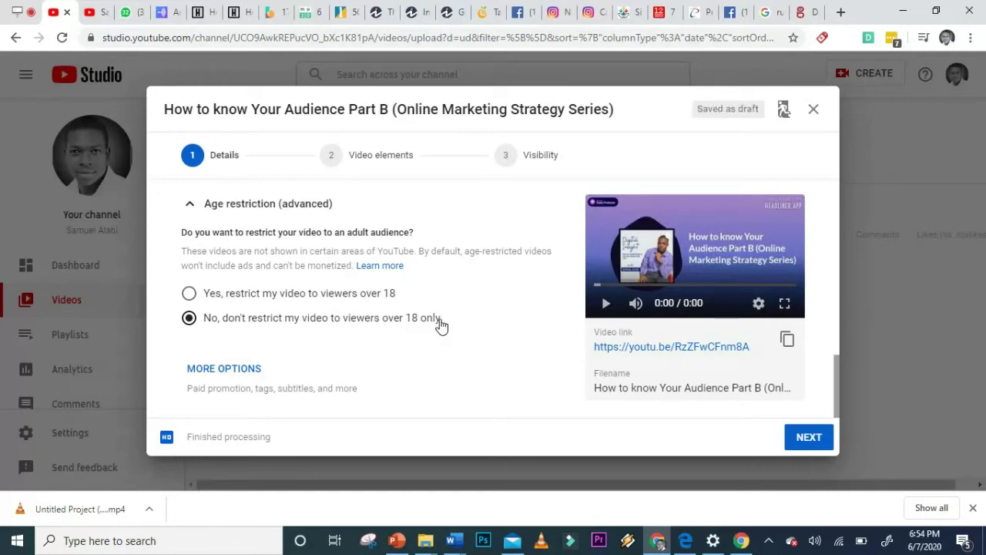
click(230, 370)
scroll(293, 335, down, 2)
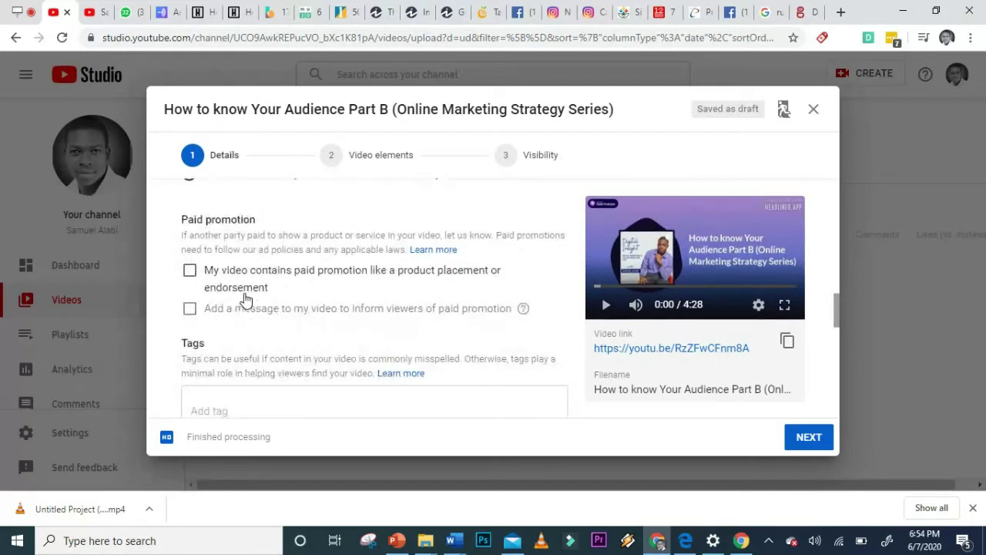
- Add the tags 'Online marketing' and 'Target Audience', correcting a typo in the second
scroll(350, 331, down, 1)
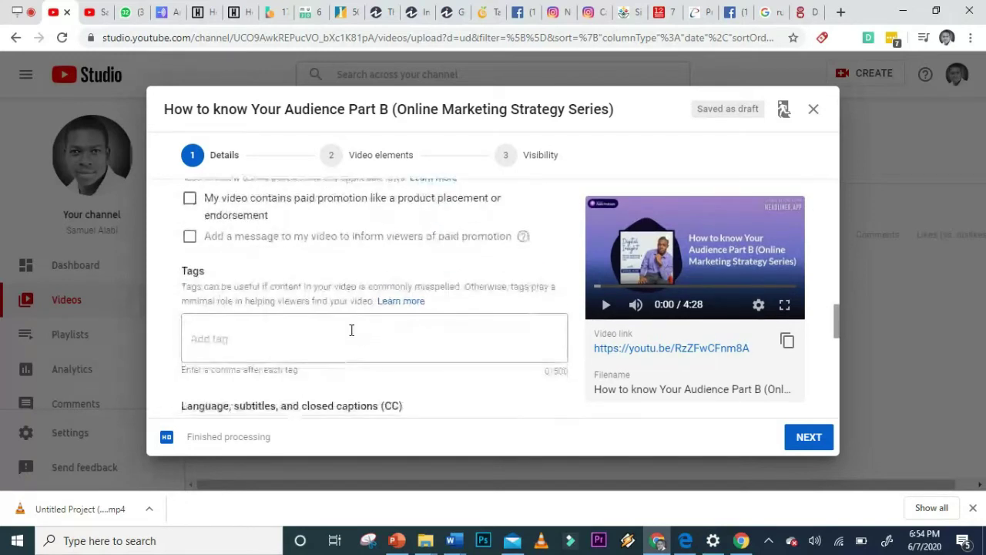
click(313, 348)
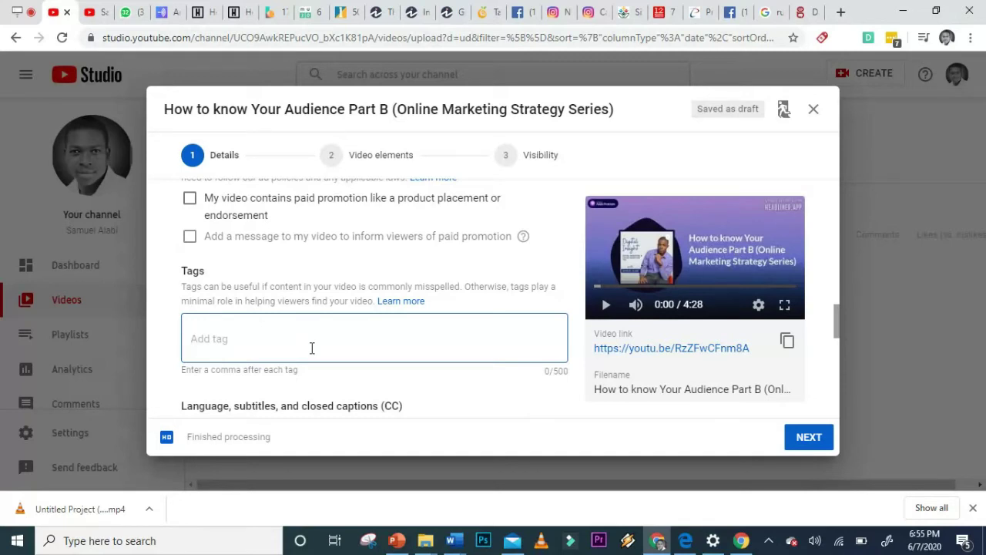
text(Online marketing)
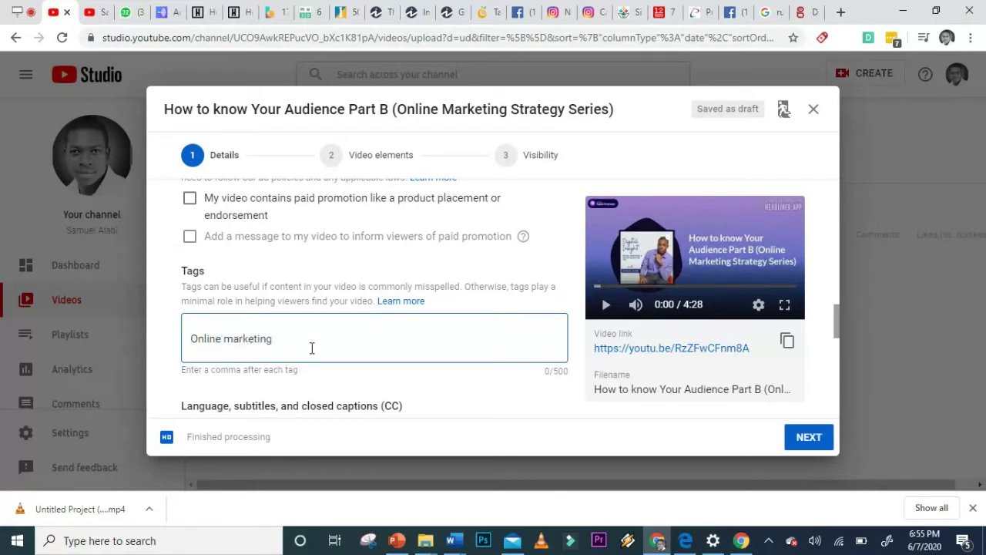
key(comma)
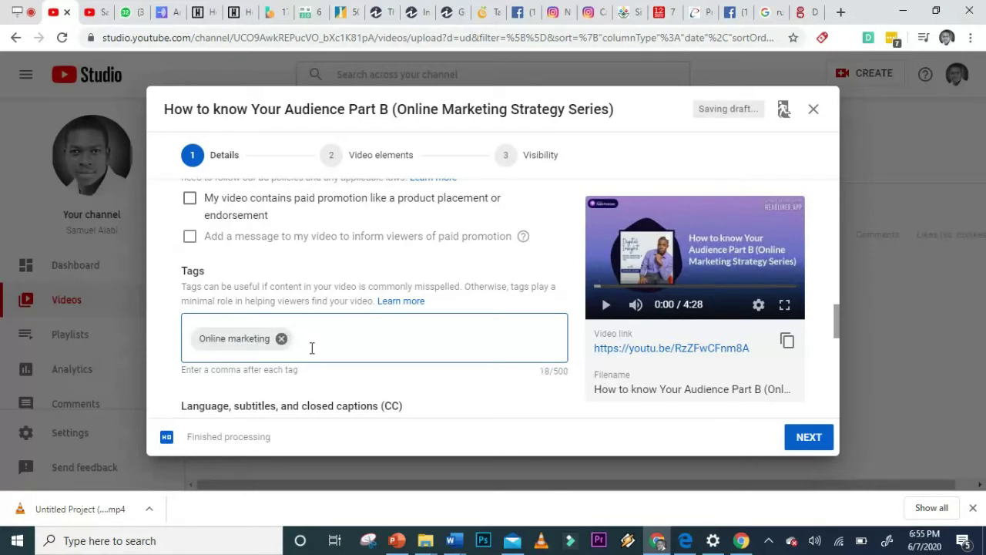
text(Target Audeino)
key(BackSpace)
key(BackSpace)
key(BackSpace)
text(ience)
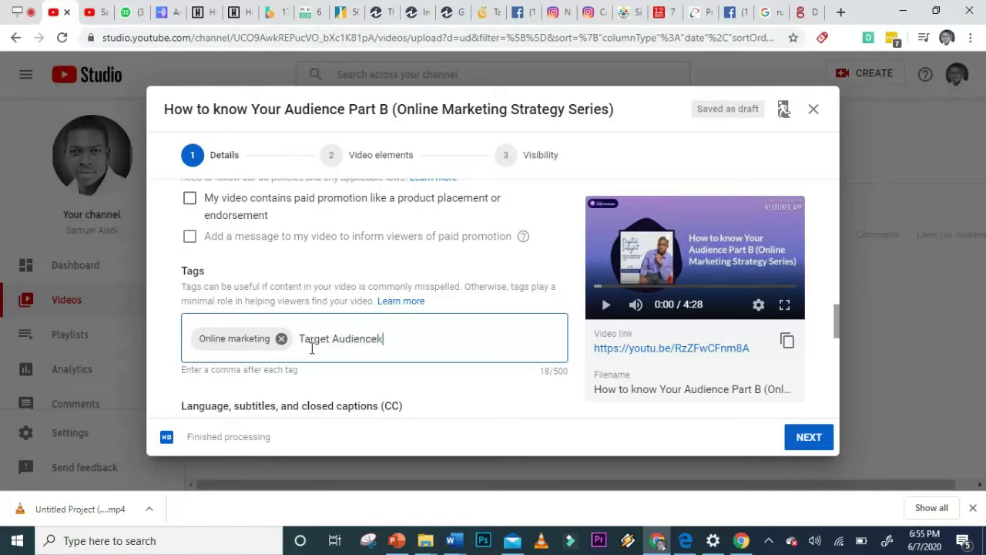
key(Return)
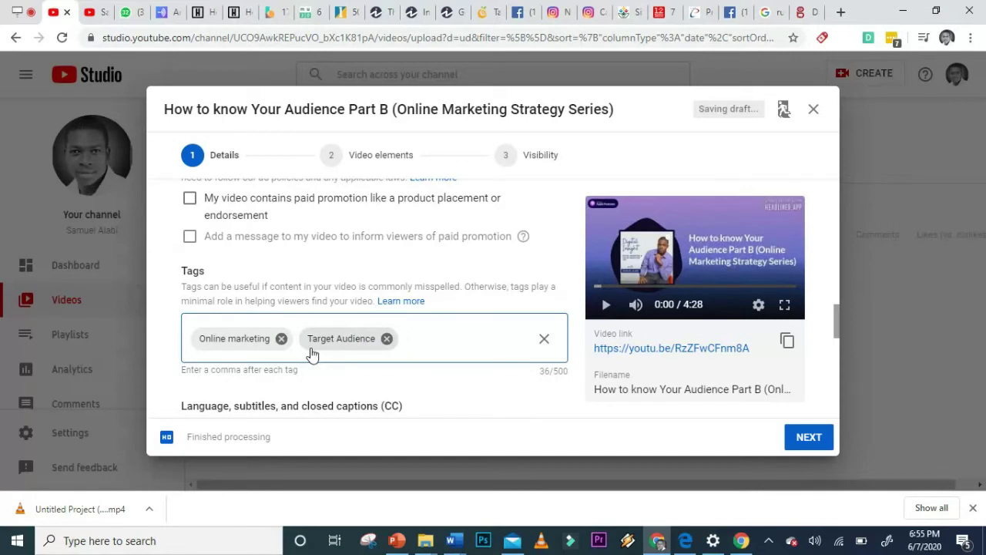
text(On)
scroll(369, 328, down, 2)
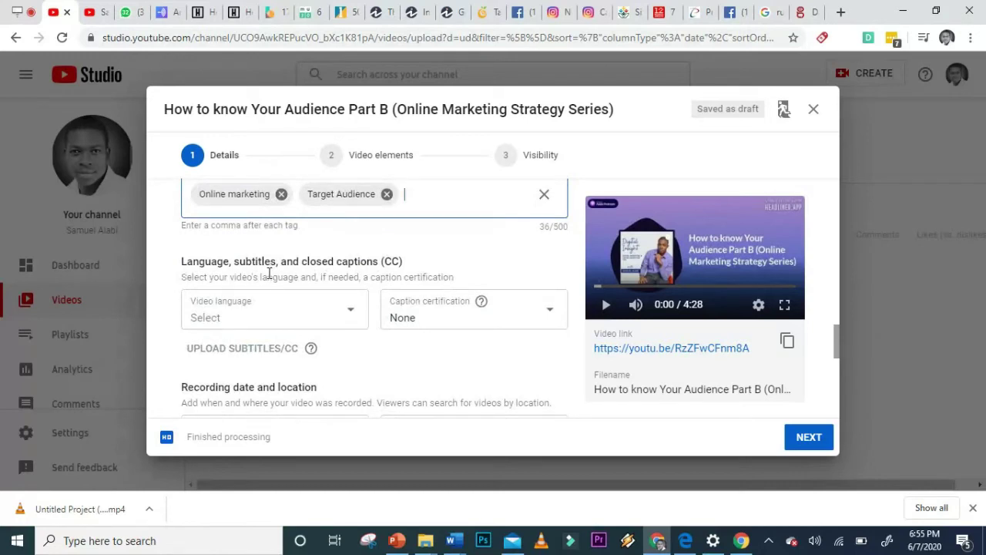
click(350, 316)
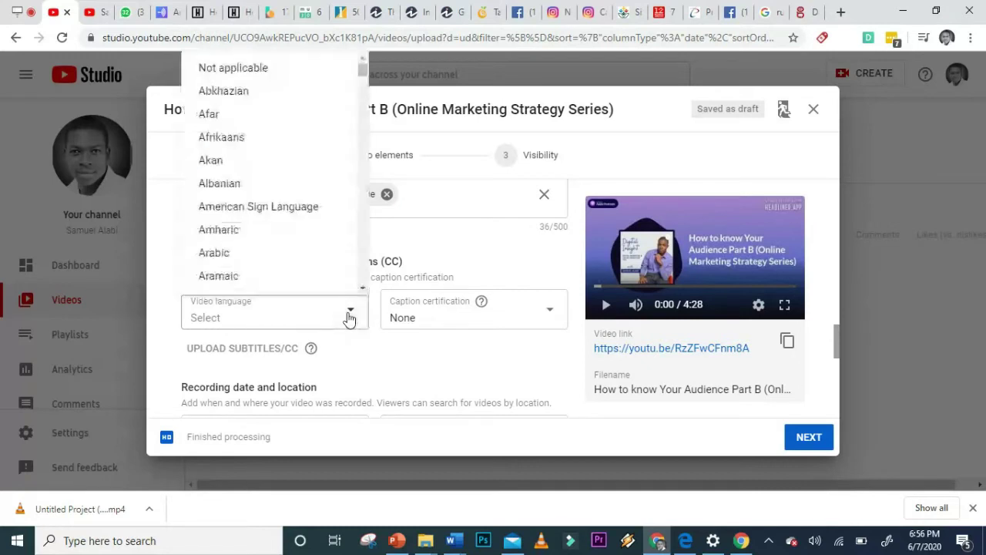
scroll(309, 220, down, 8)
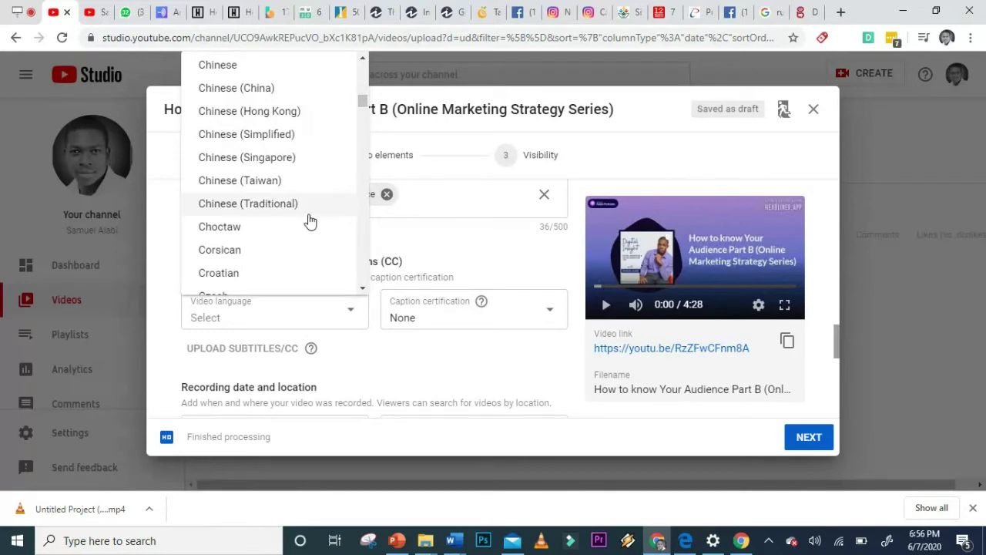
scroll(308, 221, down, 4)
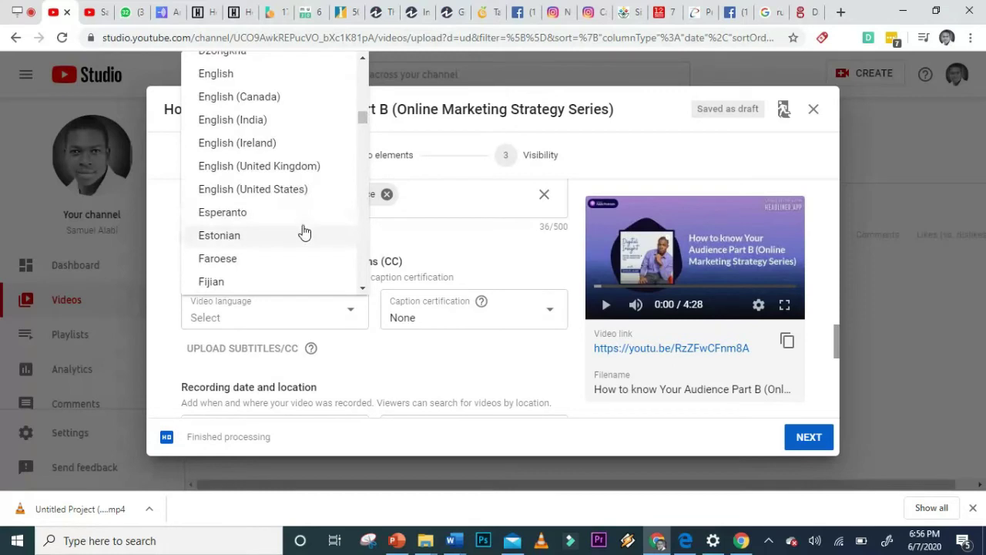
scroll(304, 231, down, 3)
scroll(304, 228, up, 12)
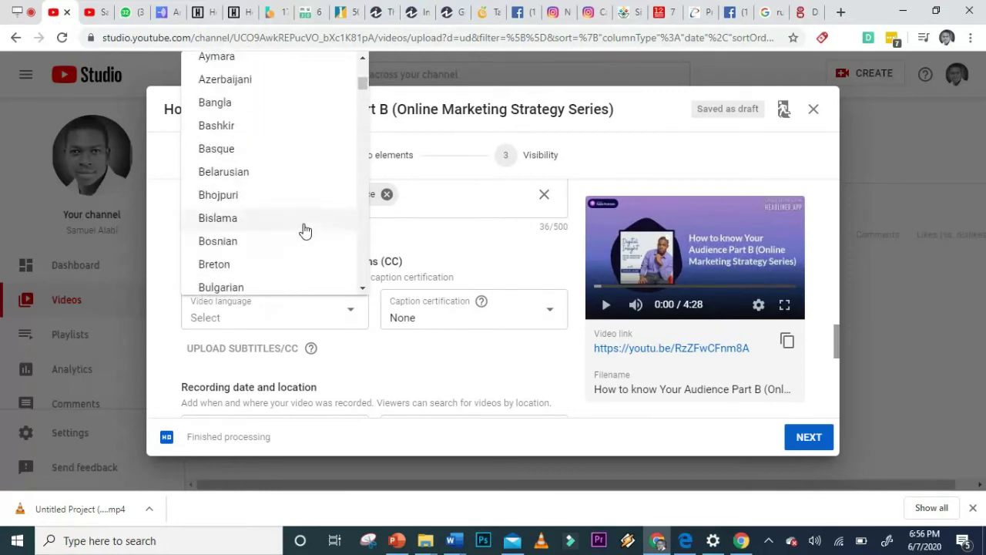
scroll(290, 133, up, 3)
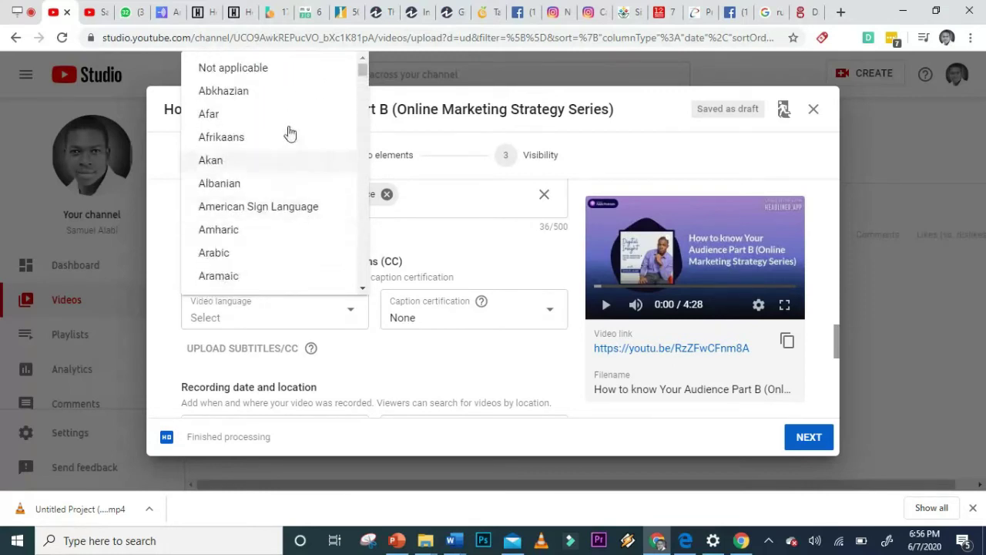
click(535, 197)
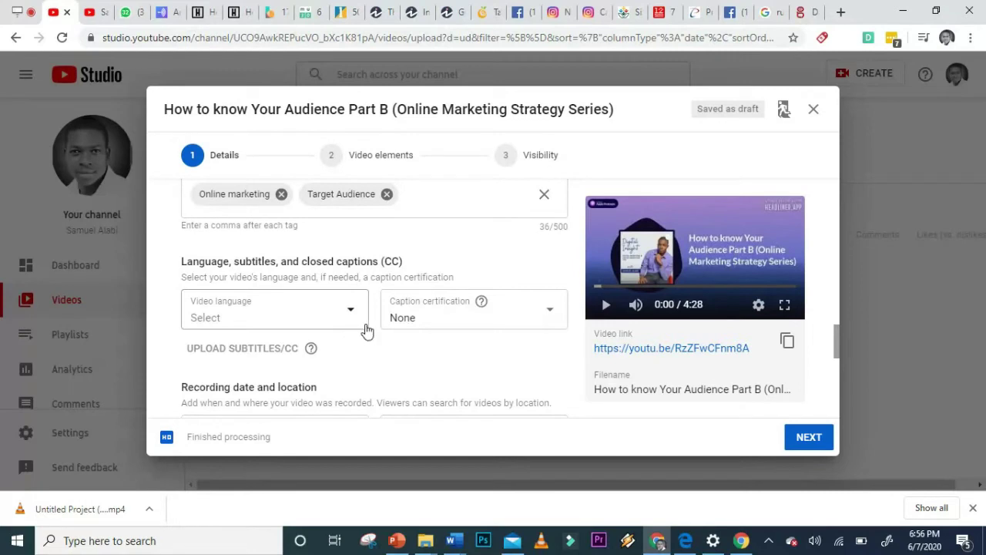
click(548, 319)
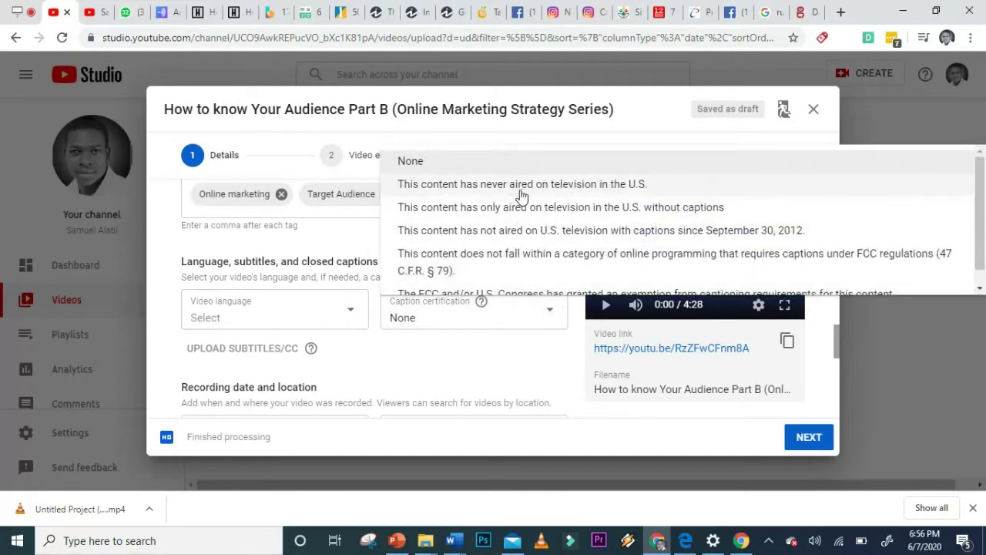
click(562, 353)
scroll(385, 310, down, 1)
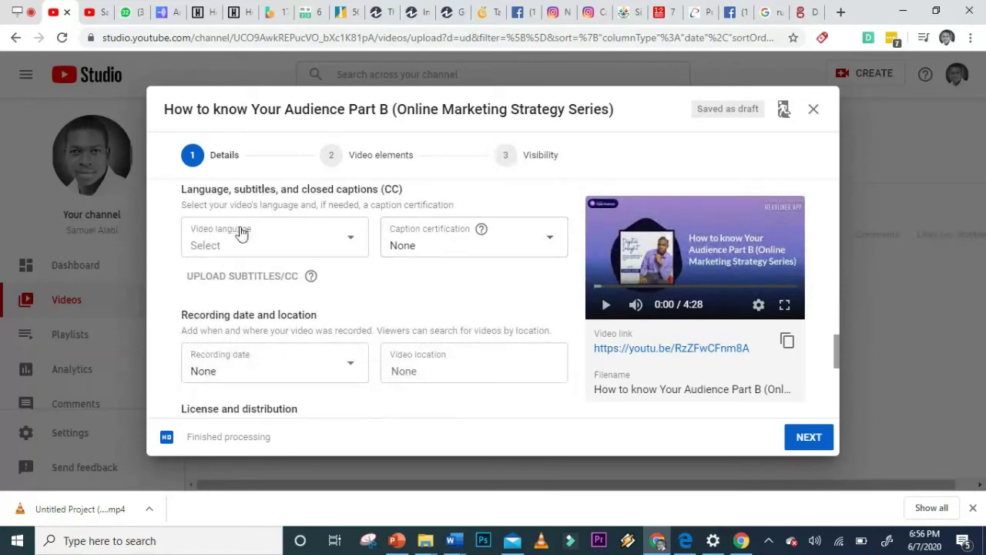
scroll(292, 306, down, 2)
scroll(285, 245, up, 1)
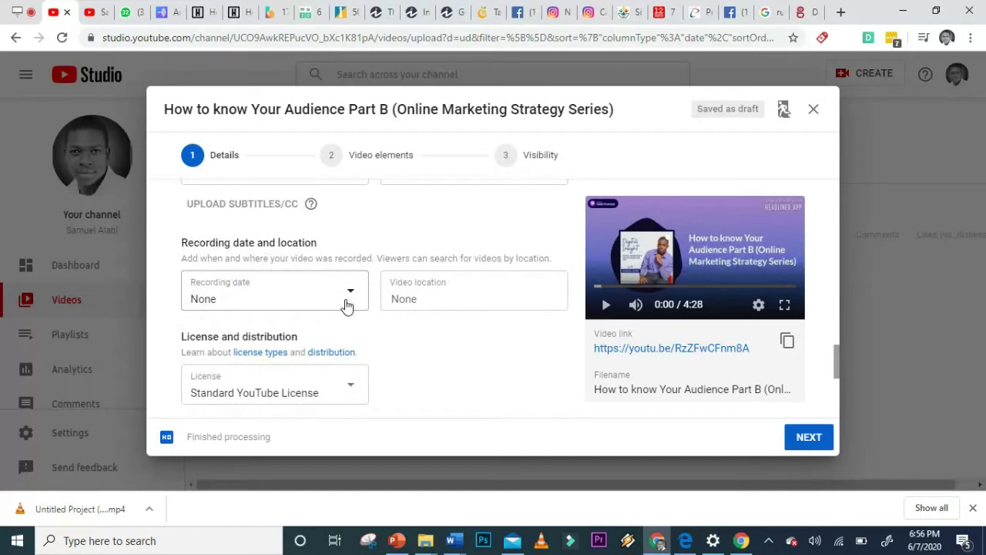
scroll(346, 311, down, 1)
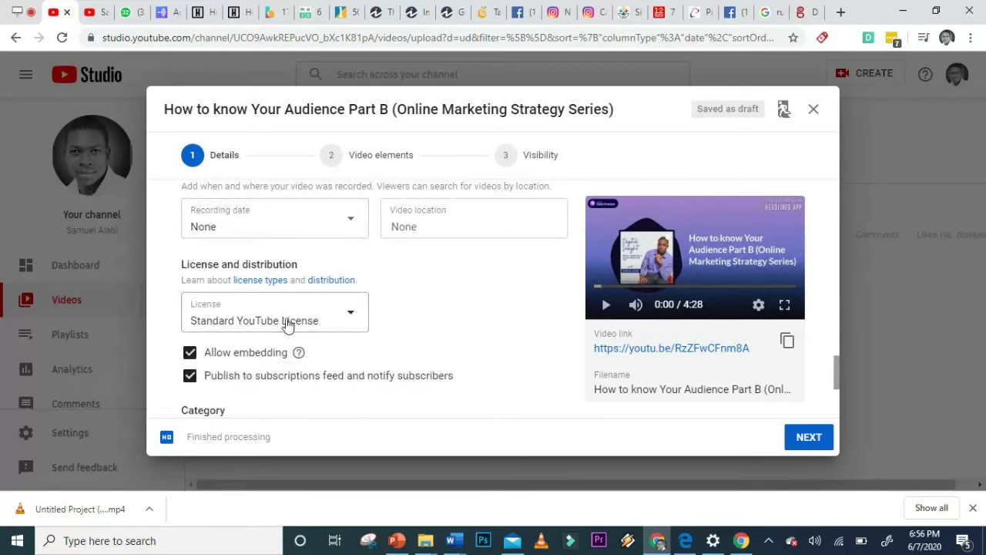
click(353, 317)
click(353, 317)
scroll(403, 328, down, 1)
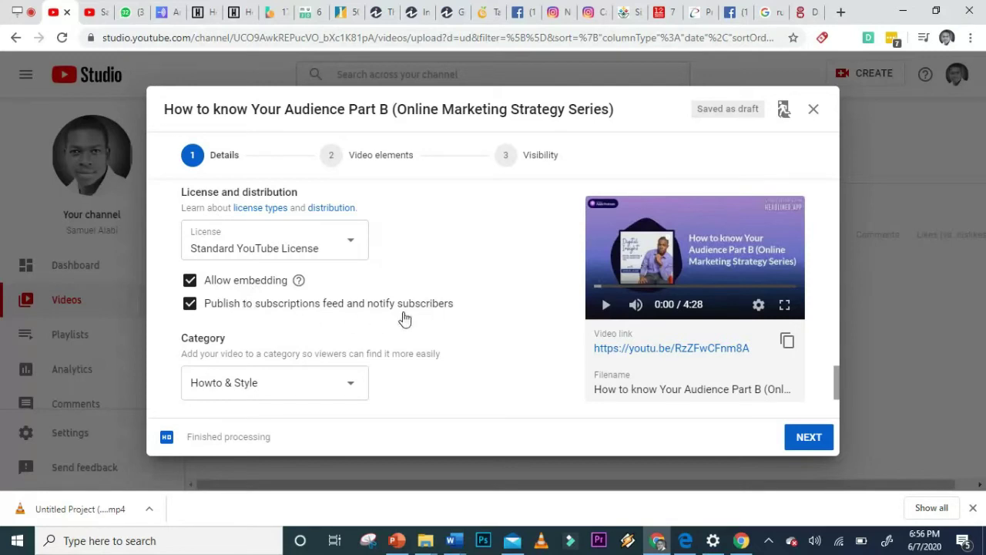
scroll(405, 318, down, 1)
click(349, 315)
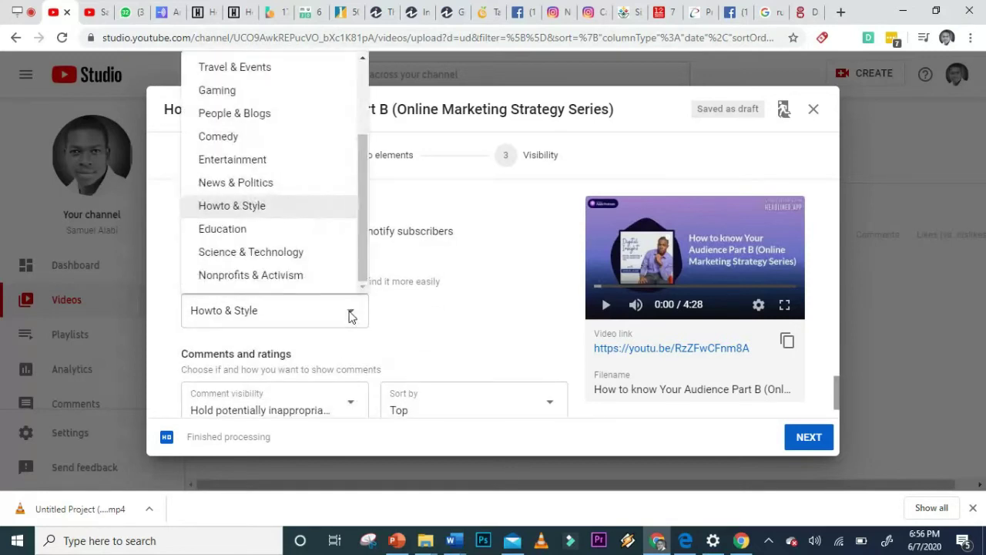
click(278, 232)
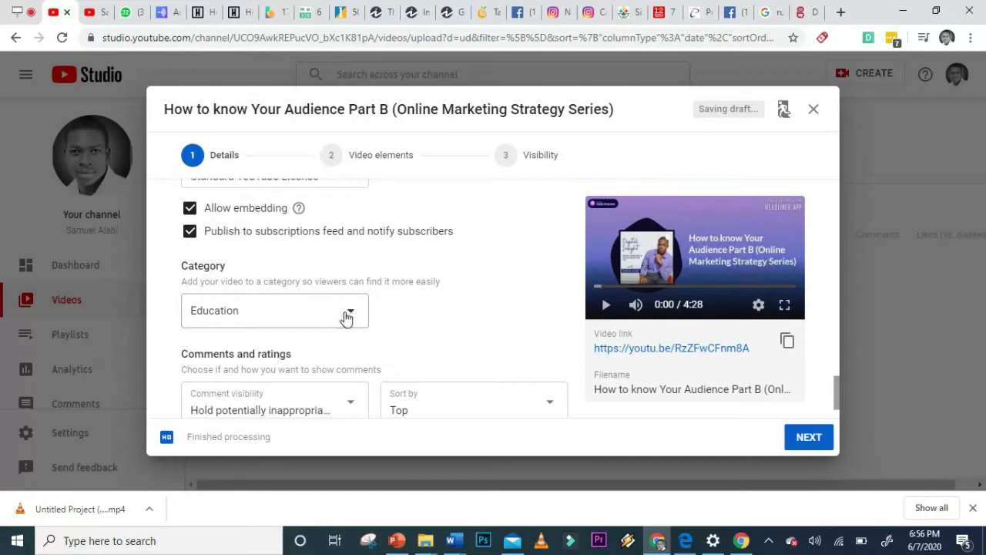
click(346, 318)
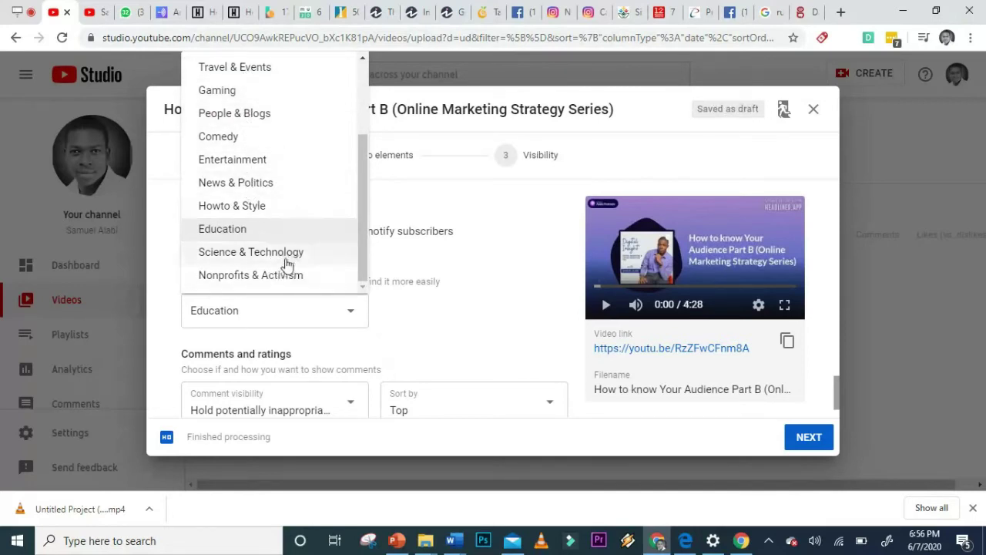
click(274, 209)
scroll(313, 284, down, 2)
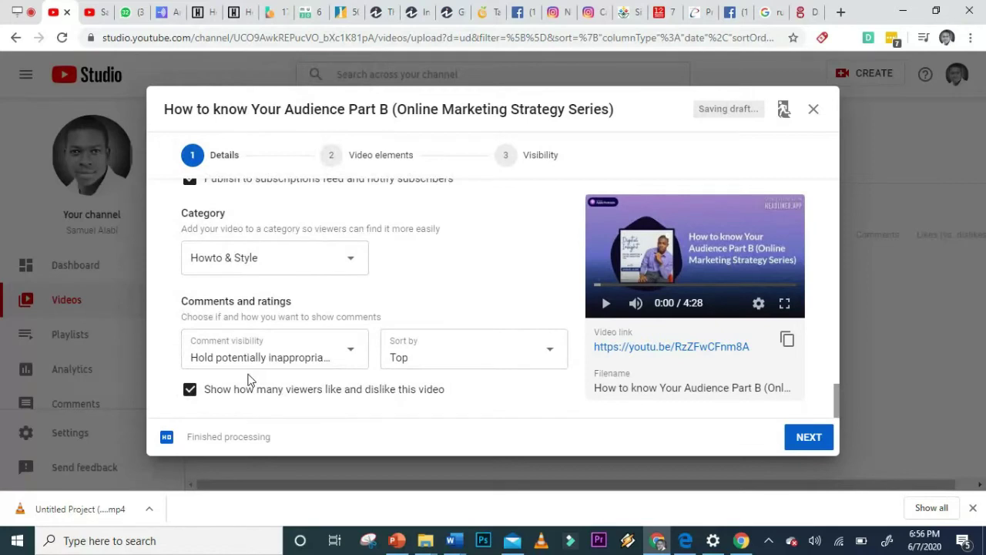
click(347, 352)
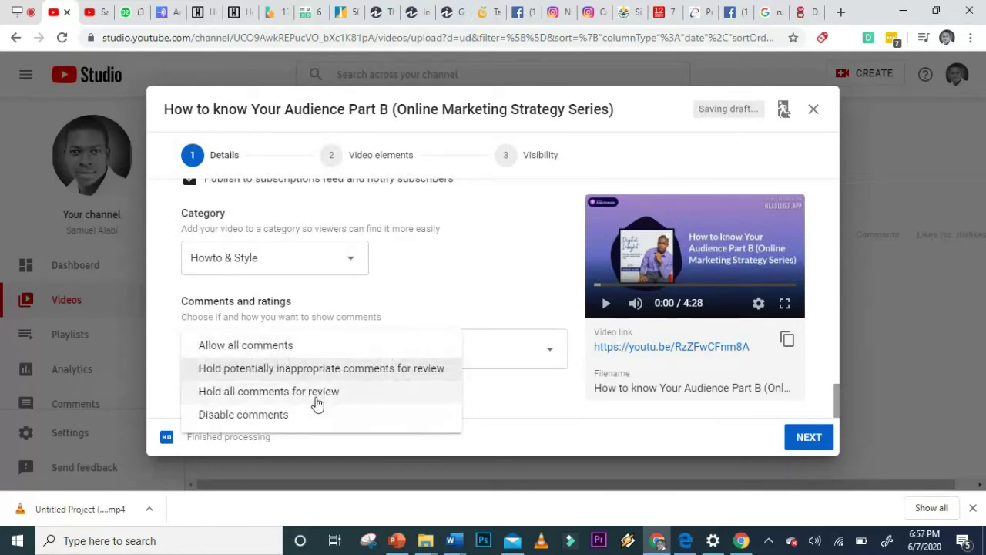
click(498, 299)
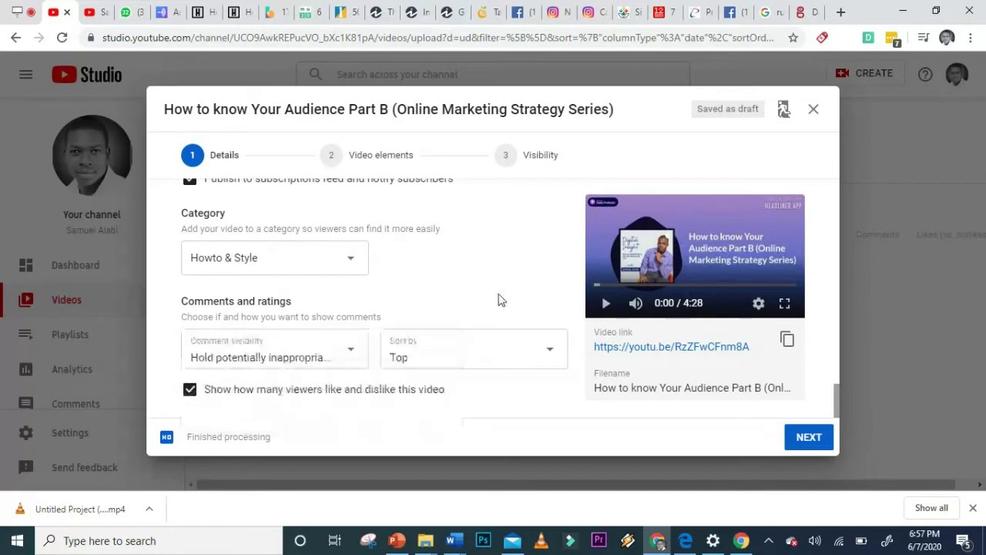
scroll(514, 308, down, 10)
scroll(517, 309, up, 10)
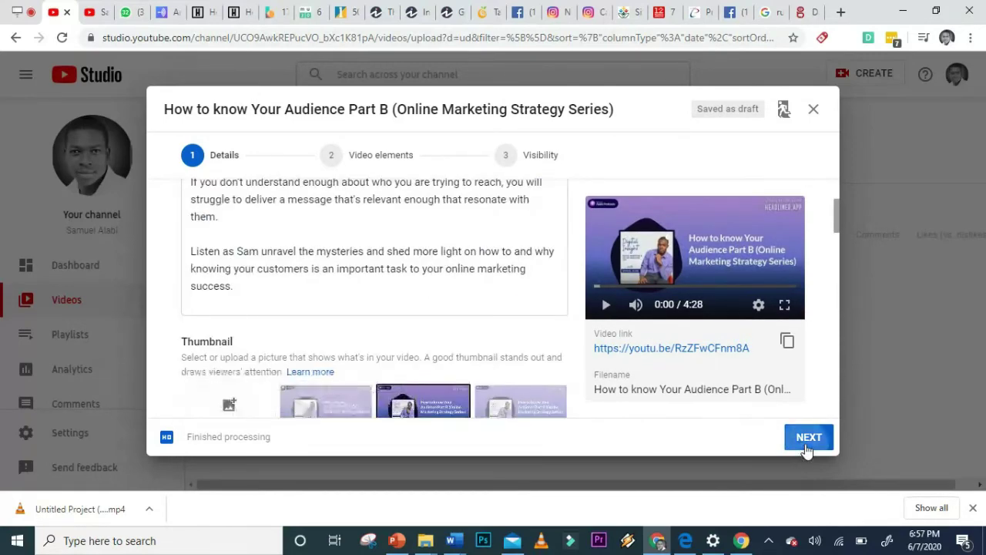
- Advance from the Details step to Video elements
click(807, 443)
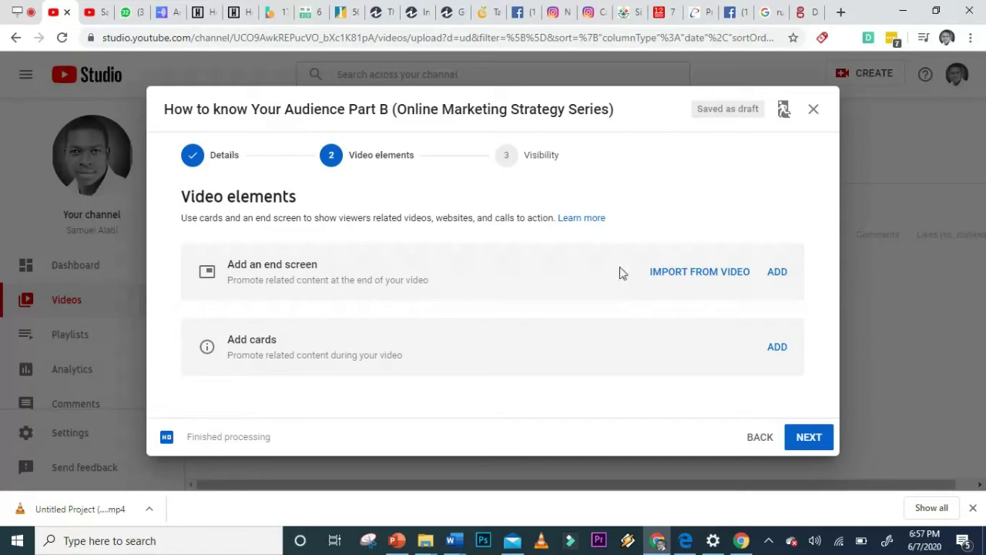
- Add an end screen using the '1 video, 1 subscribe' template
click(778, 274)
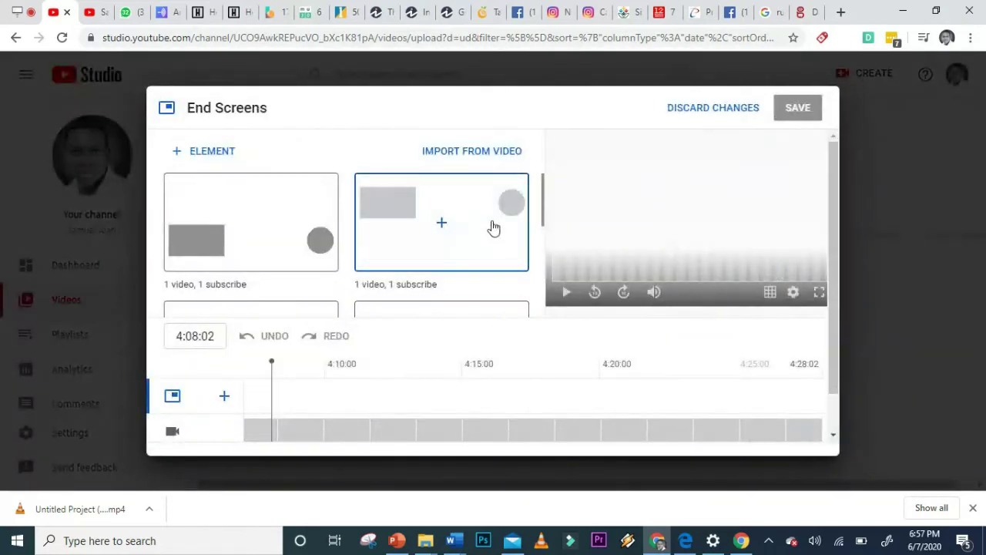
scroll(462, 242, down, 3)
scroll(431, 267, up, 2)
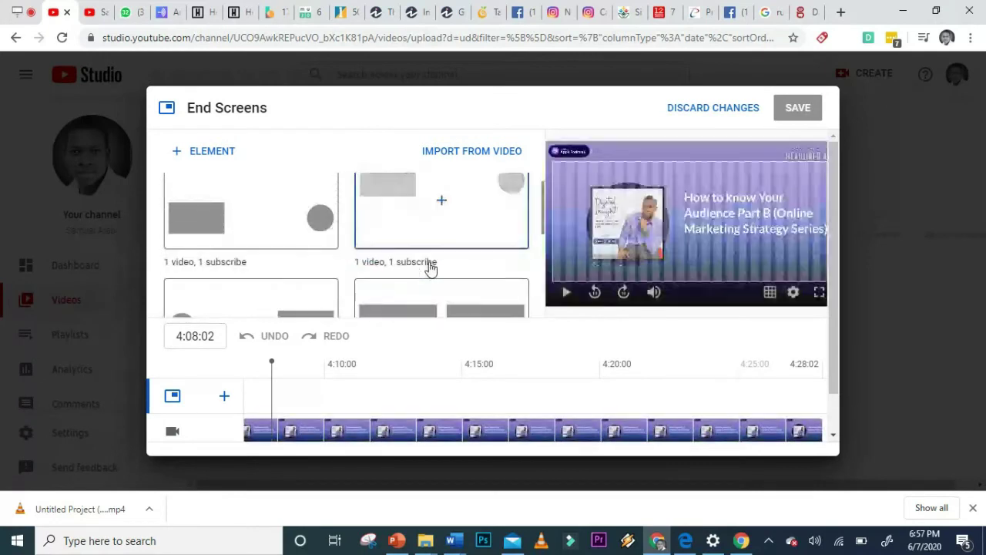
scroll(431, 267, up, 1)
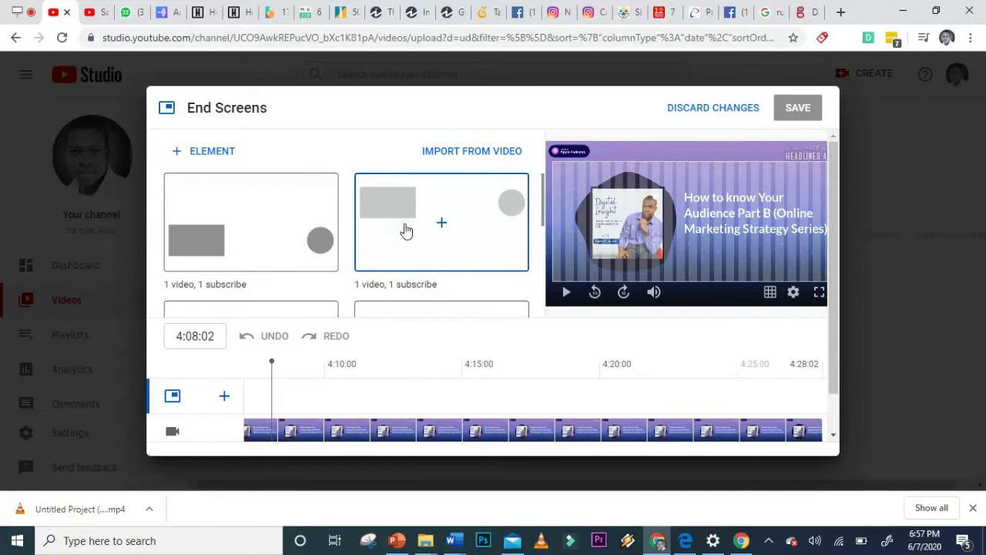
scroll(407, 231, down, 2)
scroll(432, 254, up, 1)
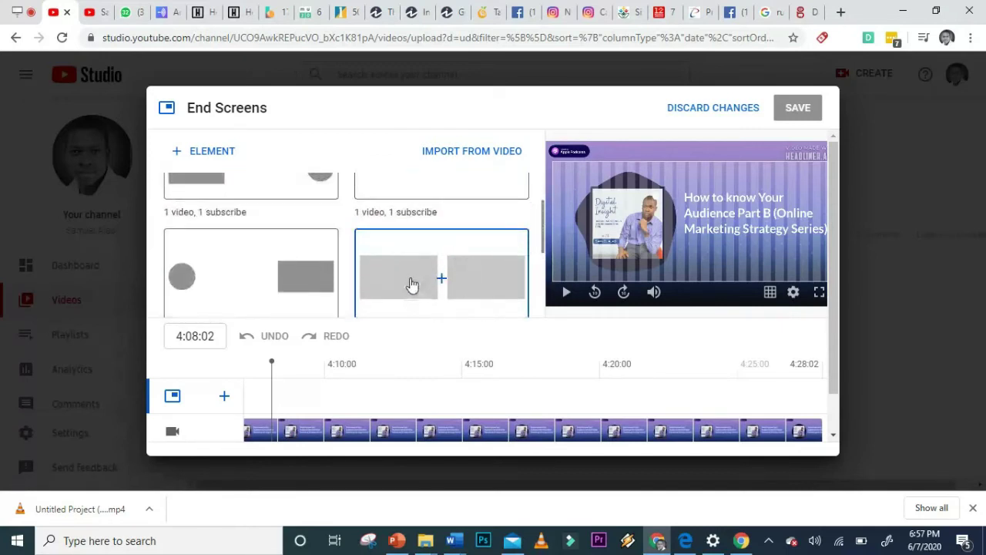
scroll(196, 287, down, 1)
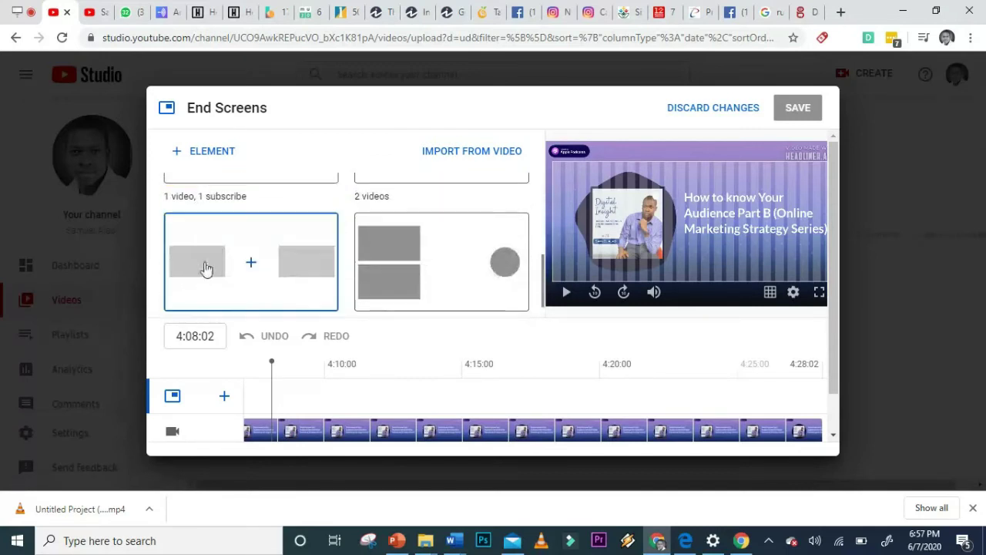
scroll(395, 270, down, 1)
scroll(310, 255, up, 2)
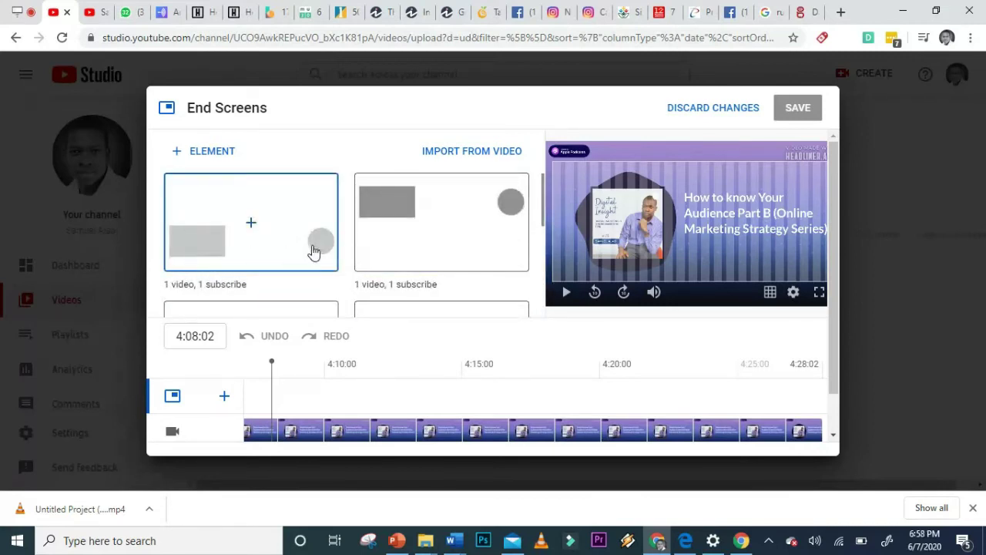
click(273, 236)
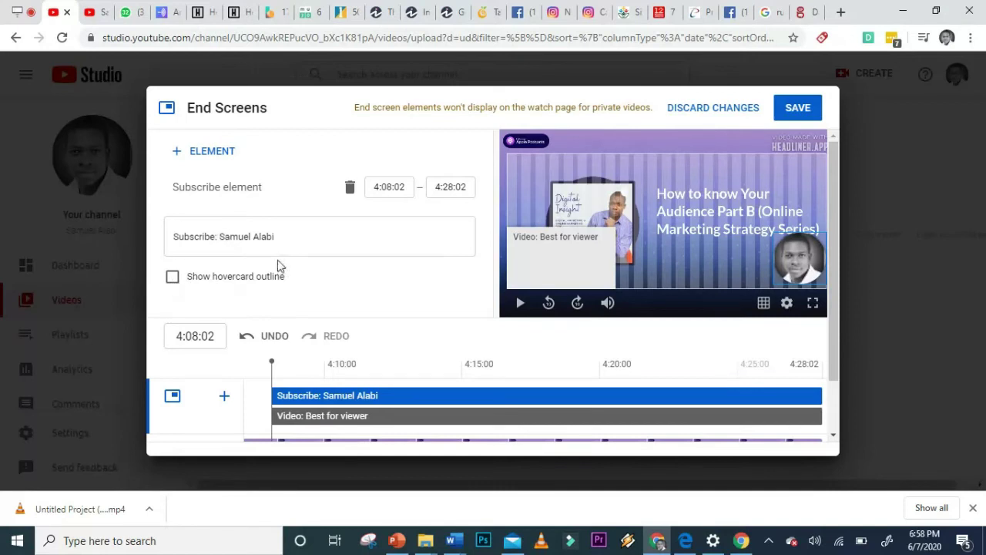
- Shorten the subscribe and best-for-viewer video elements to start around 4:24–4:25
scroll(279, 266, down, 1)
drag(270, 298, 796, 335)
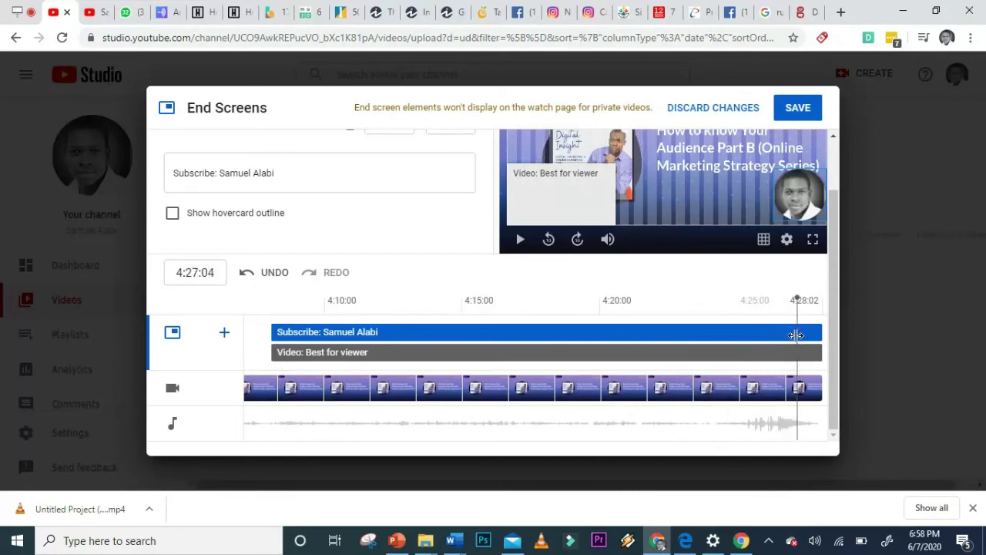
drag(265, 330, 299, 330)
drag(532, 333, 729, 344)
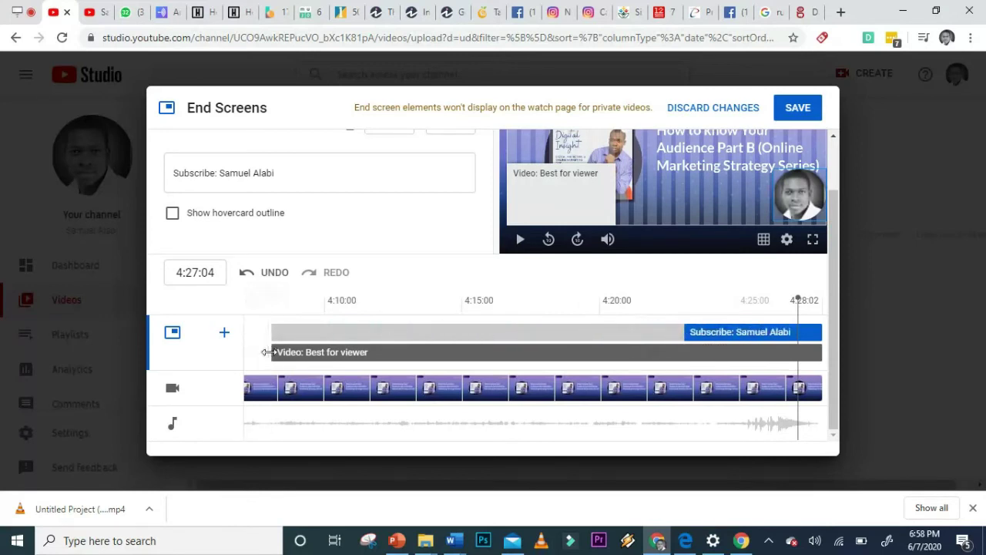
drag(416, 365, 699, 361)
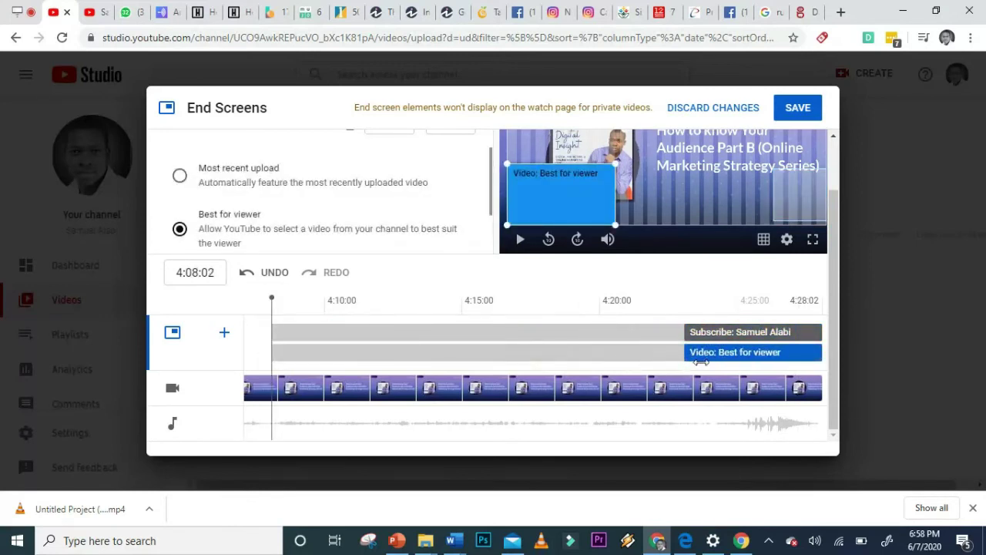
- Preview the end screen near 4:23, save it, and open the card editor
drag(273, 300, 532, 300)
drag(578, 336, 682, 332)
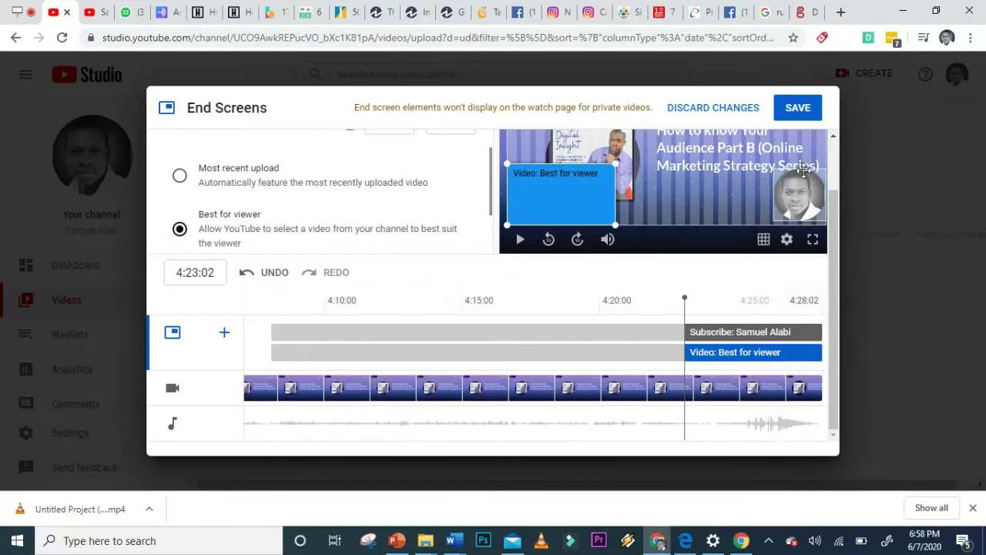
click(801, 117)
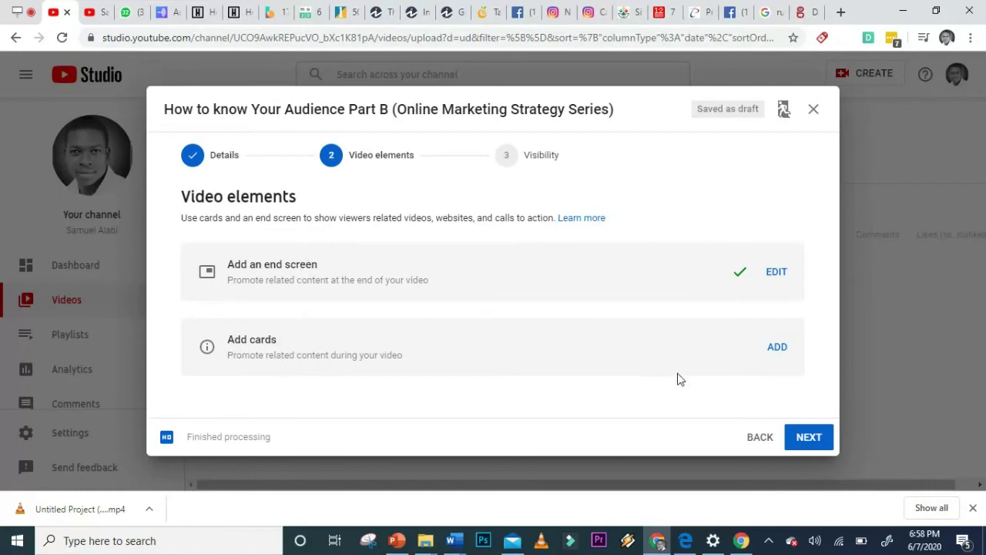
click(775, 349)
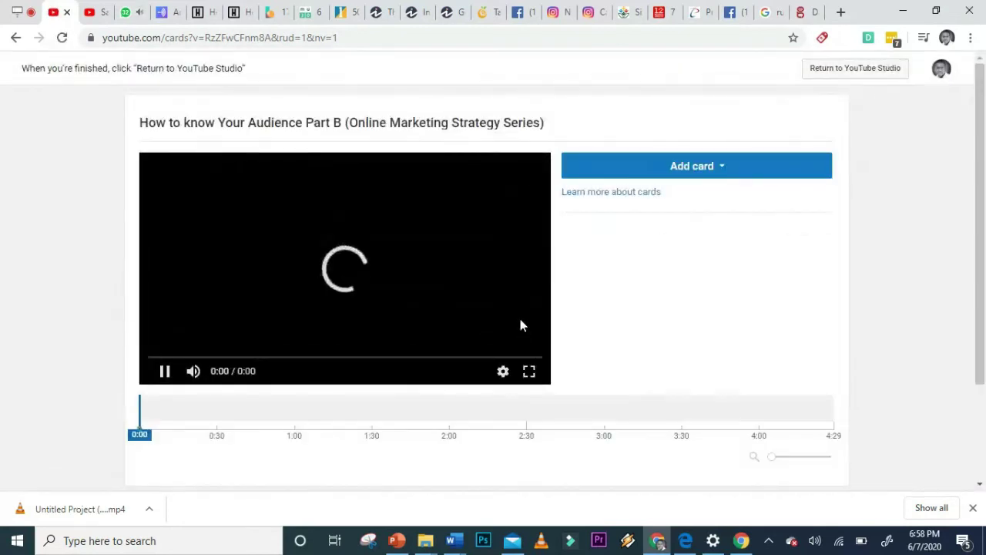
- Mute the sound, look over the card types without adding one, and return to YouTube Studio
key(XF86AudioMute)
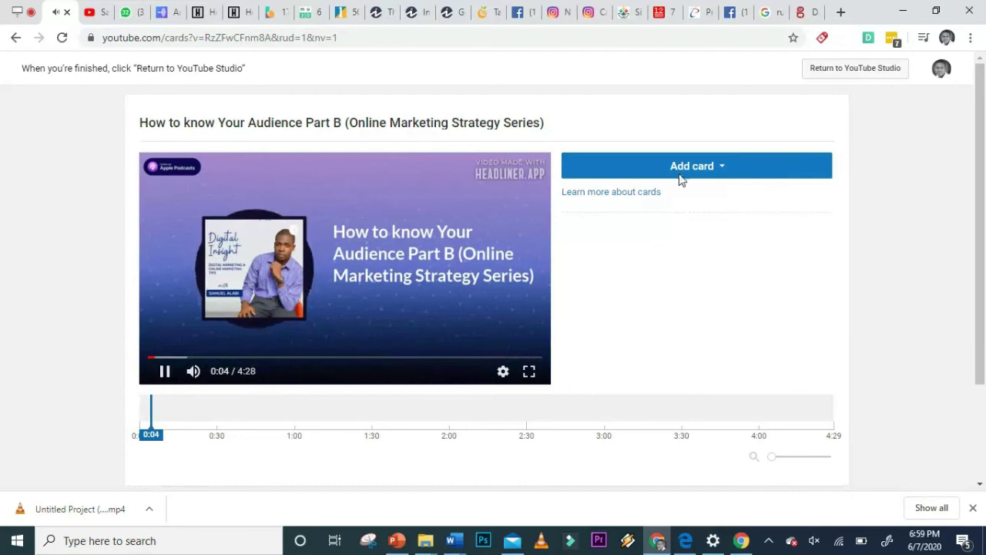
click(723, 173)
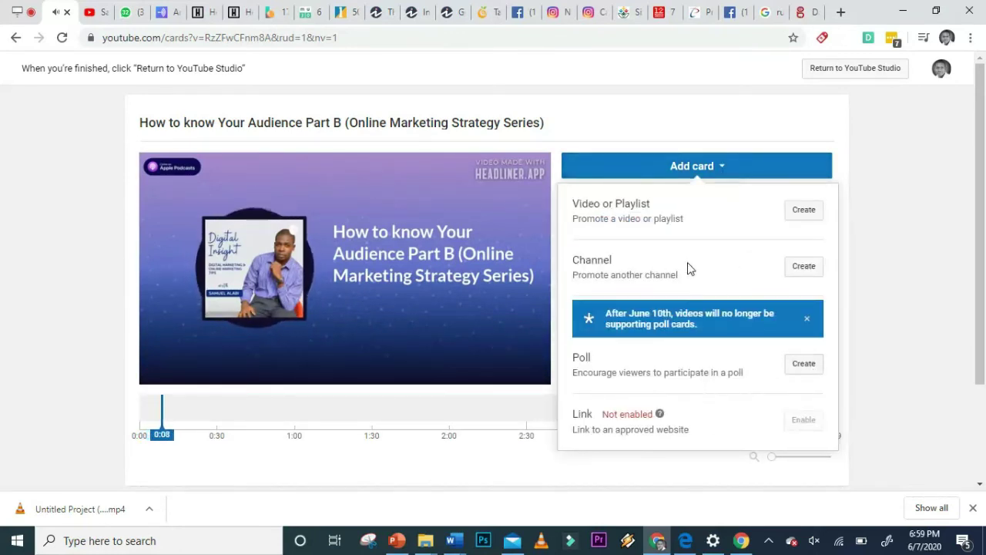
scroll(705, 213, down, 2)
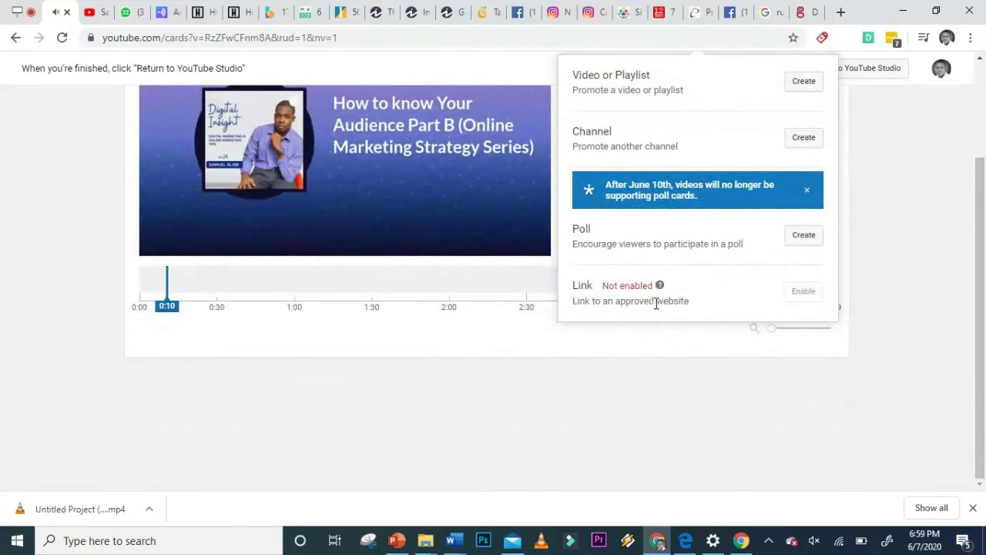
scroll(655, 297, up, 1)
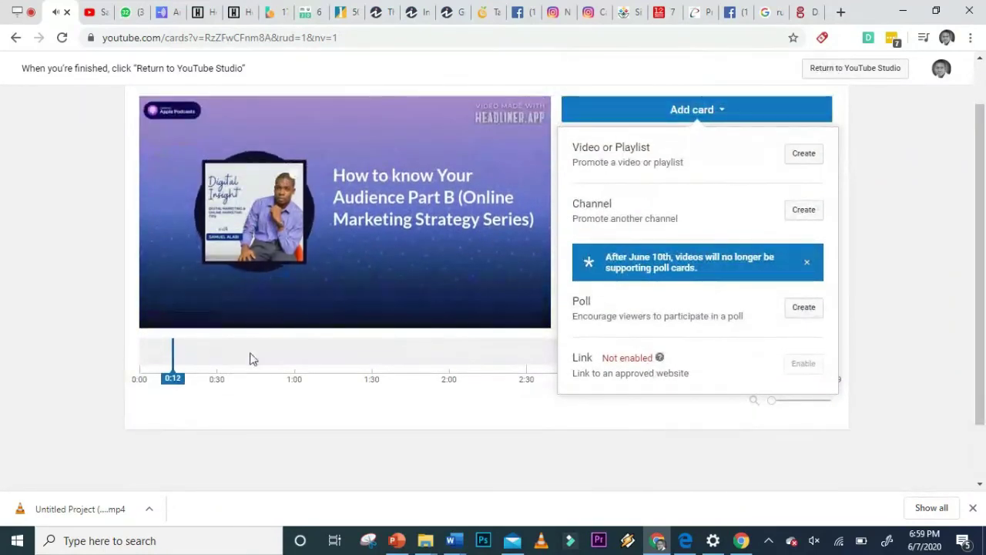
scroll(839, 185, up, 1)
click(808, 222)
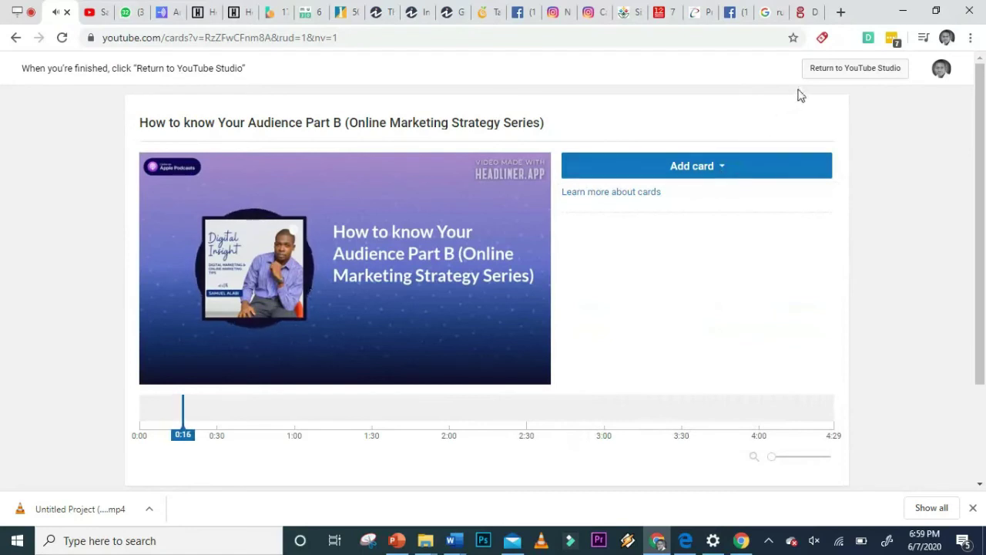
click(853, 70)
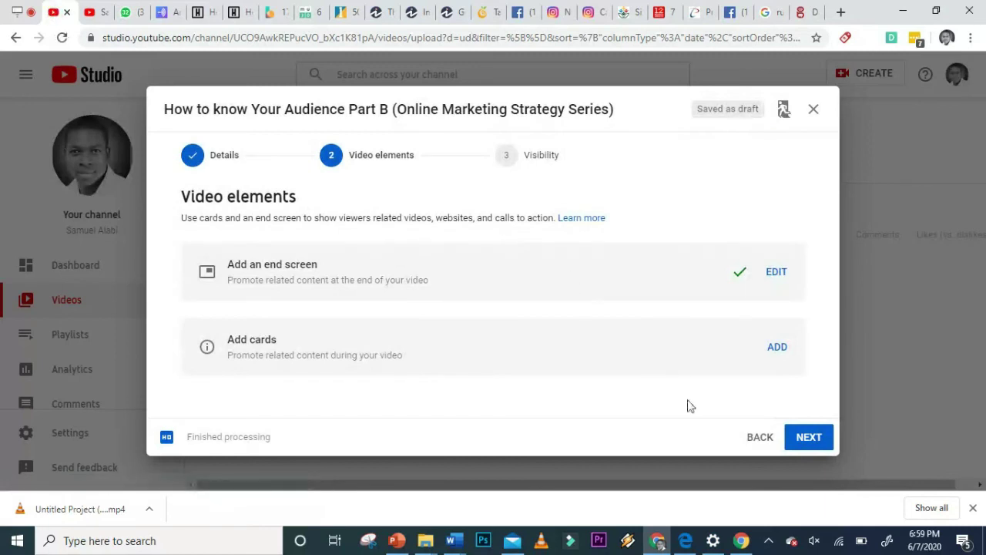
- Publish the video with Public visibility
click(806, 443)
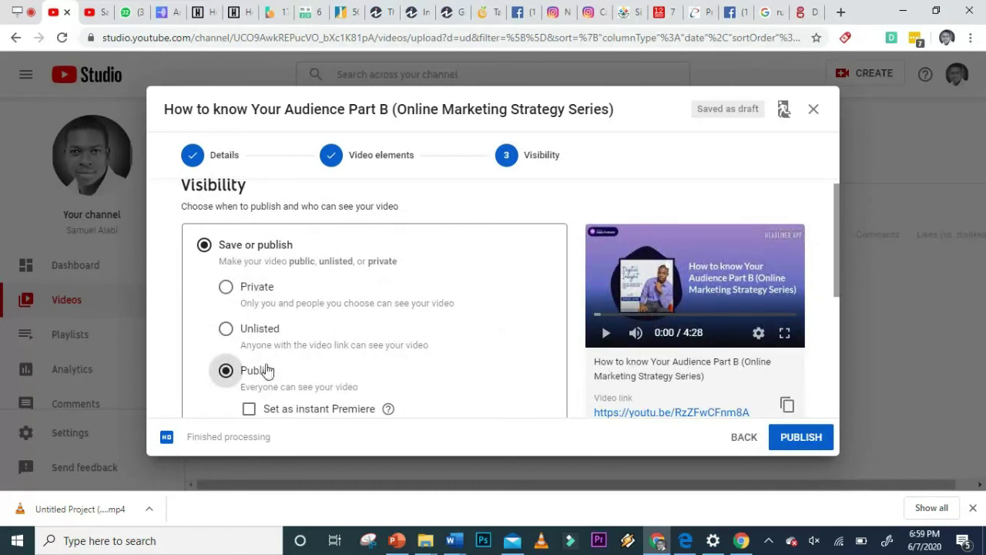
scroll(267, 371, down, 2)
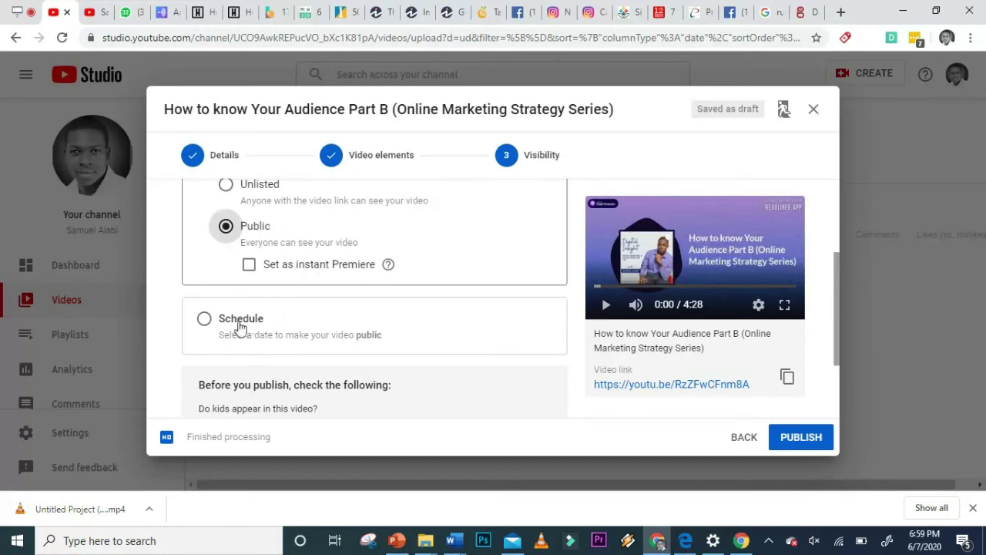
scroll(252, 318, down, 2)
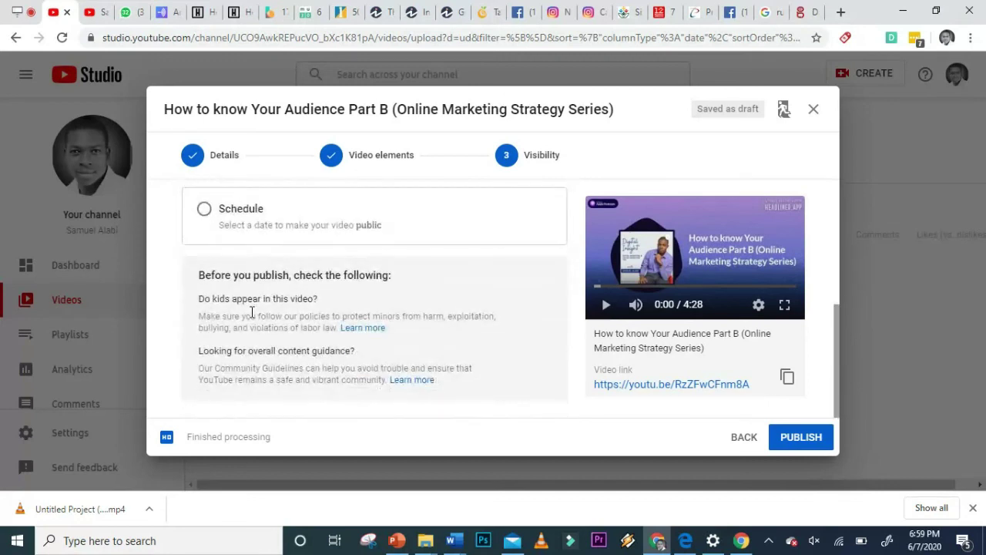
scroll(535, 332, up, 4)
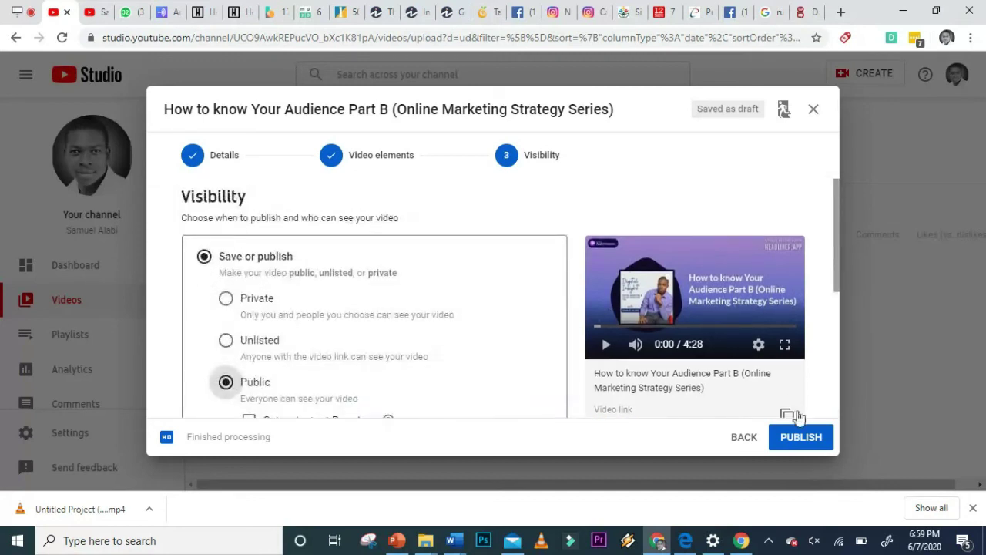
click(801, 440)
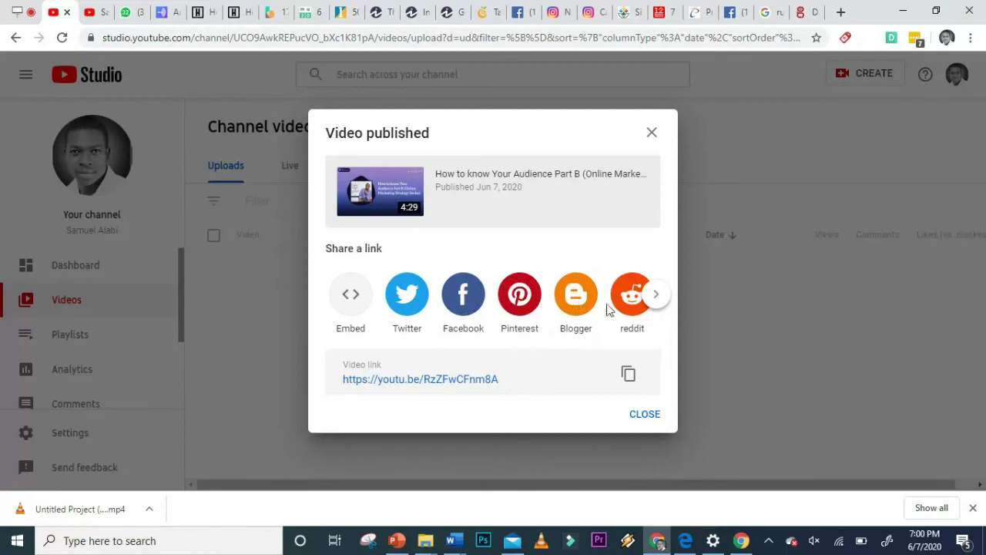
- Copy the video's share link and close the published confirmation
click(655, 299)
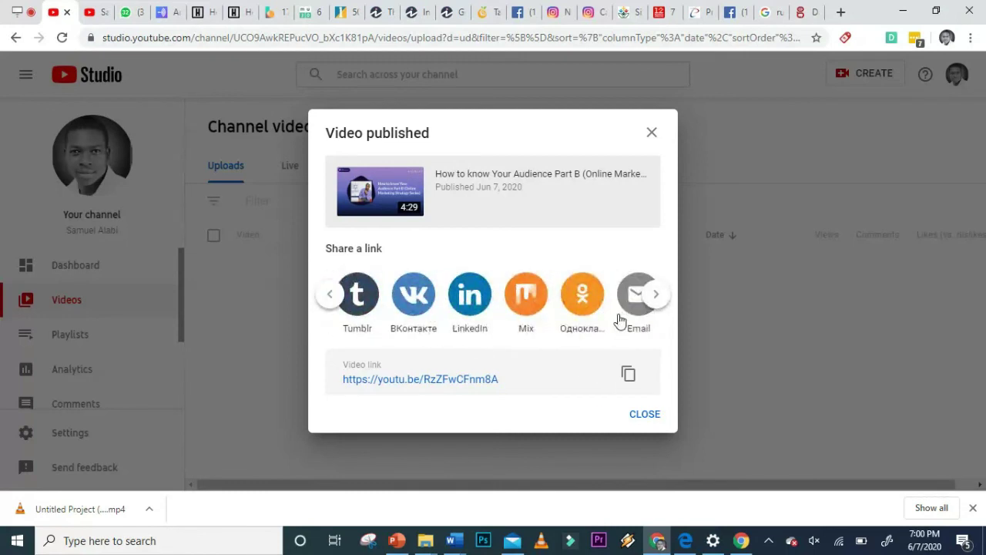
click(628, 374)
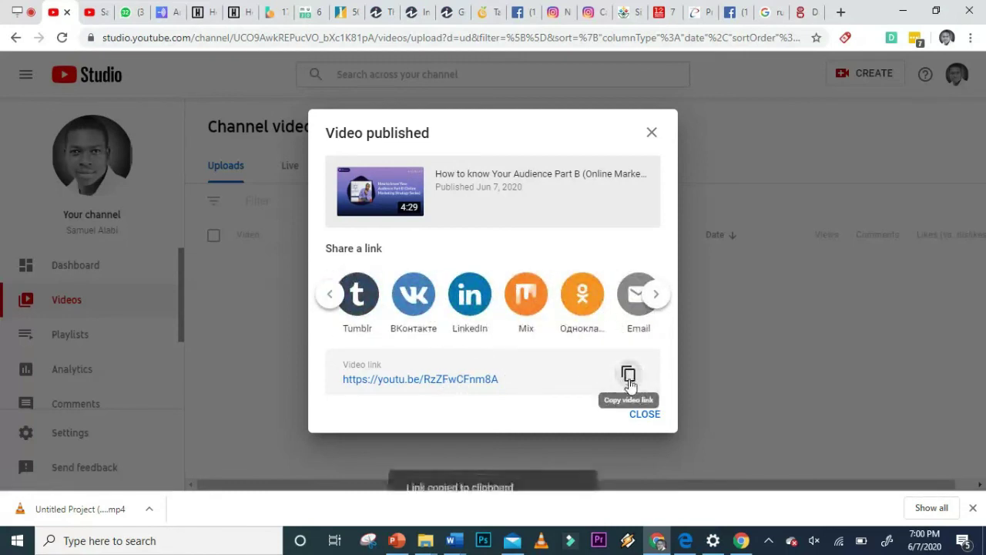
click(644, 415)
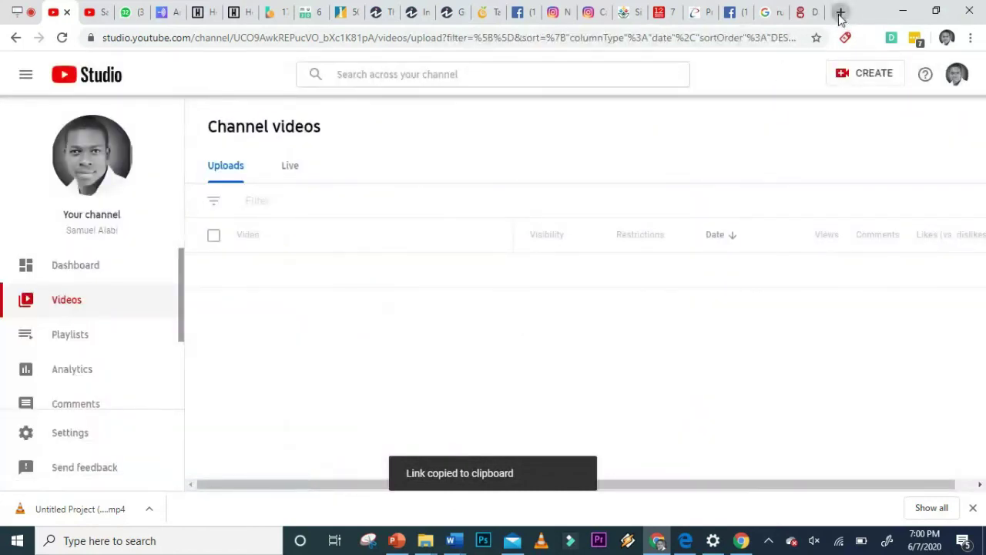
click(840, 13)
- Load the pasted youtu.be link, skip to near the end, and replay from the start
key(ctrl+v)
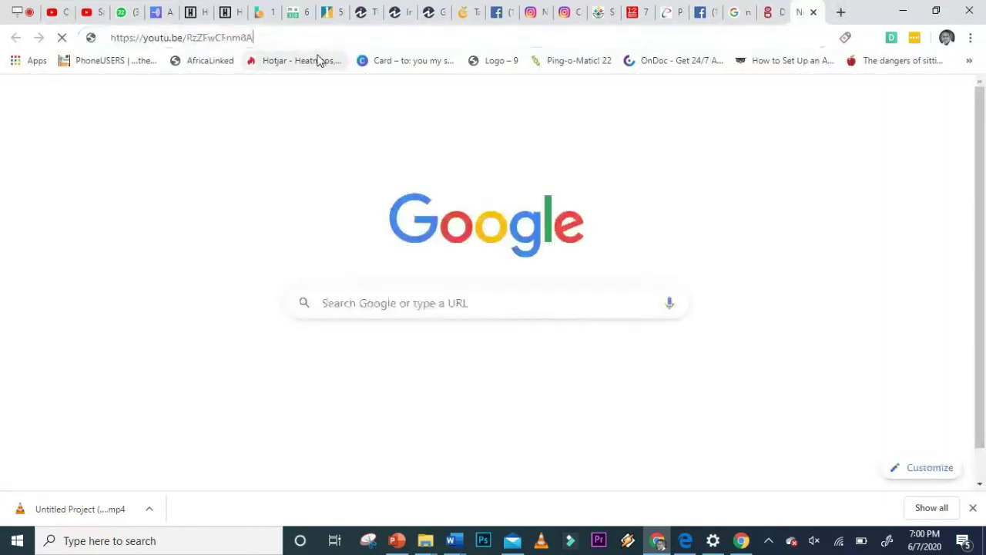
key(Return)
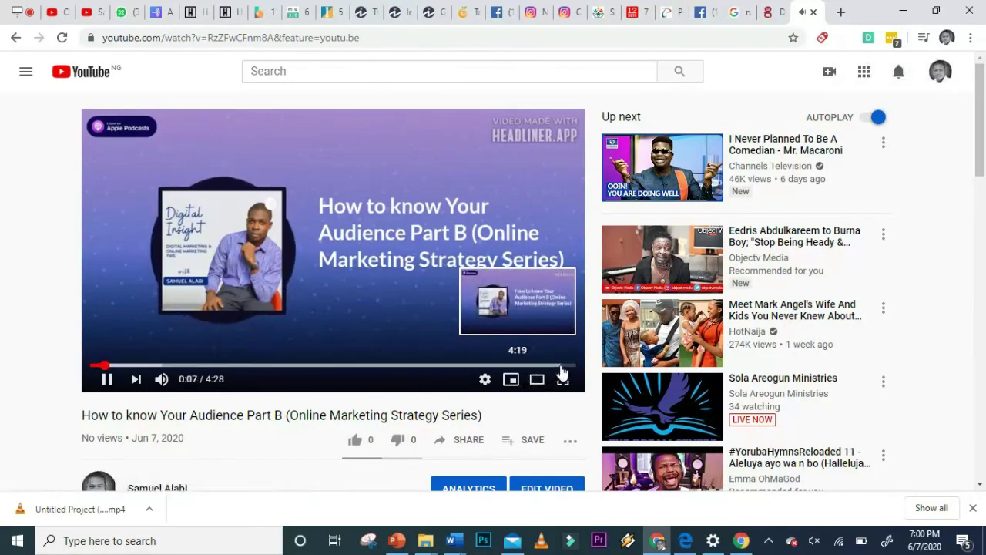
click(560, 367)
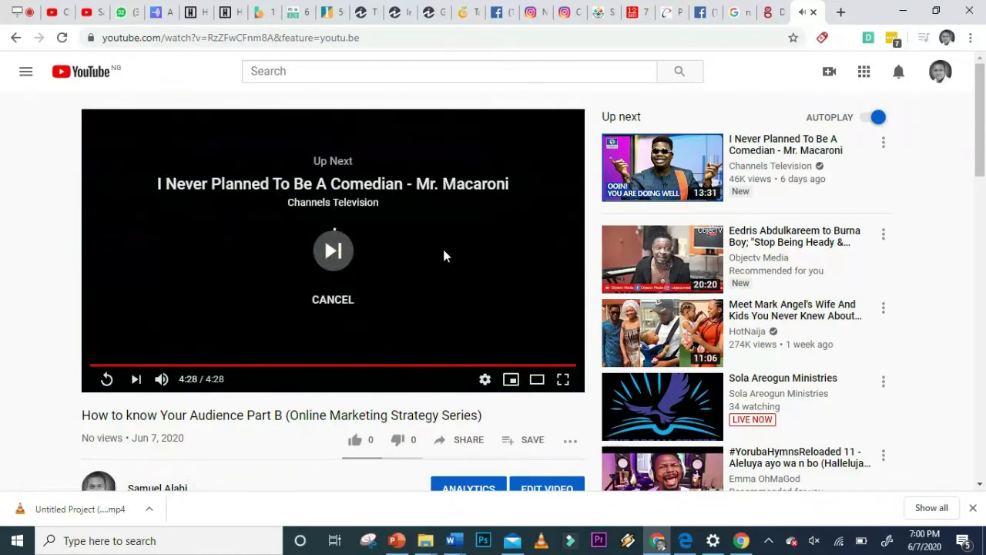
click(106, 378)
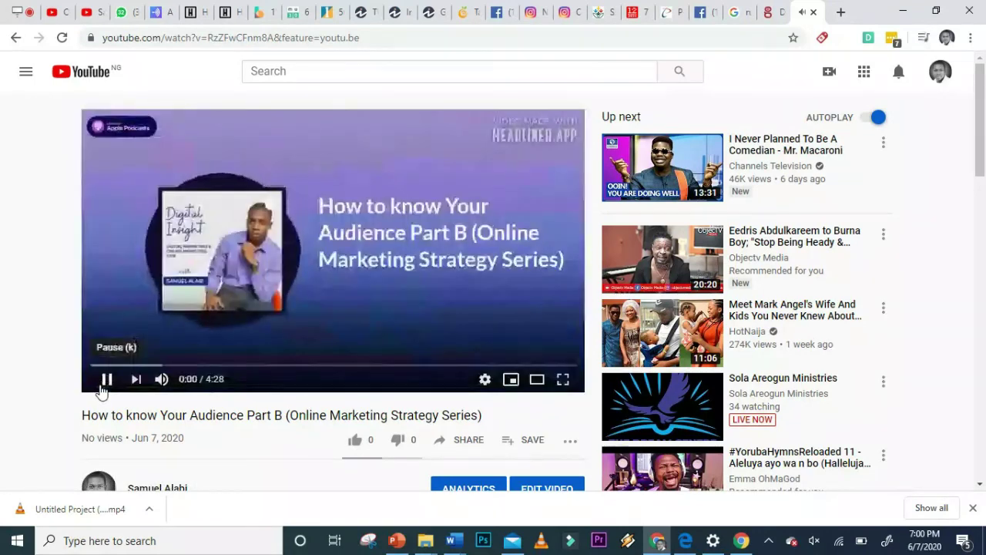